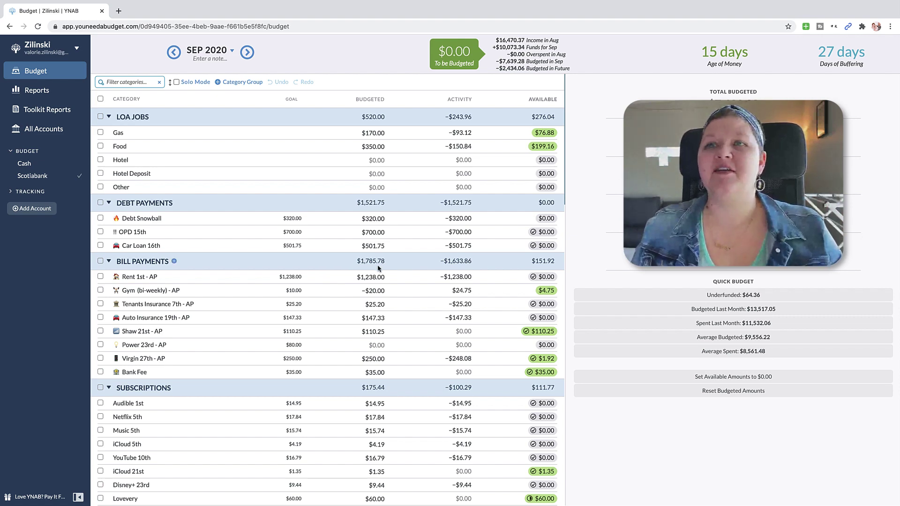
Show the old Christmas sinking fund's $1,000 goal due December 25, 2020 under Sinking Funds - Fixed.
{"action": "scroll", "coordinate": [378, 265], "scroll_direction": "down", "scroll_amount": 2}
{"action": "scroll", "coordinate": [378, 265], "scroll_direction": "down", "scroll_amount": 2}
{"action": "scroll", "coordinate": [378, 264], "scroll_direction": "down", "scroll_amount": 3}
{"action": "scroll", "coordinate": [378, 264], "scroll_direction": "down", "scroll_amount": 3}
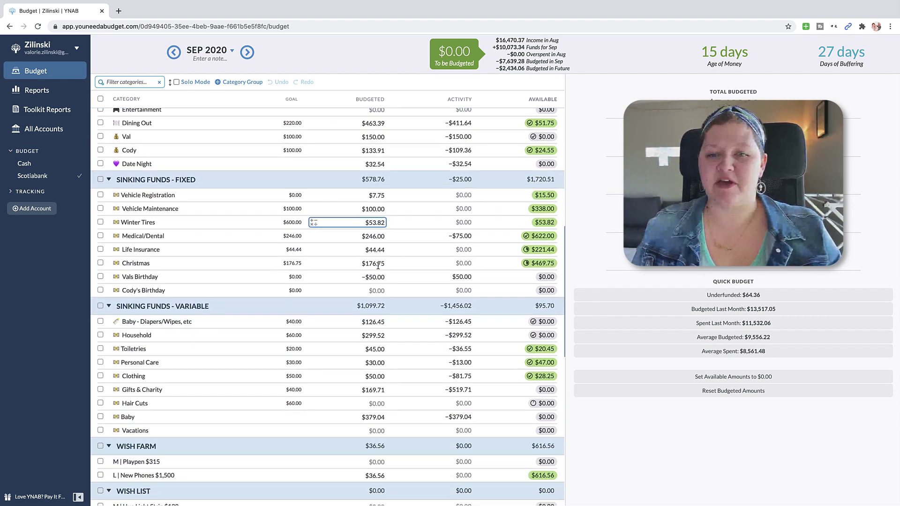
{"action": "scroll", "coordinate": [378, 265], "scroll_direction": "down", "scroll_amount": 3}
{"action": "scroll", "coordinate": [378, 266], "scroll_direction": "up", "scroll_amount": 2}
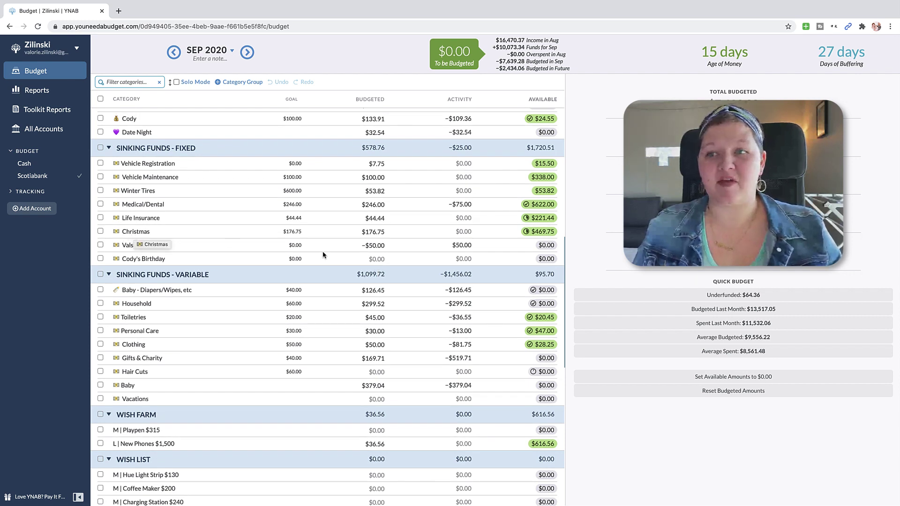
{"action": "left_click", "coordinate": [328, 232]}
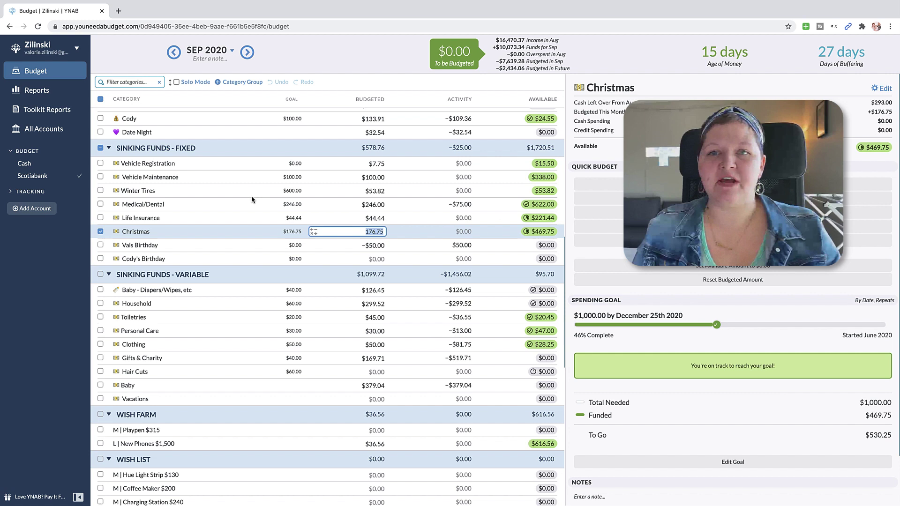
Create a new category group named CHRISTMAS.
{"action": "left_click", "coordinate": [241, 82]}
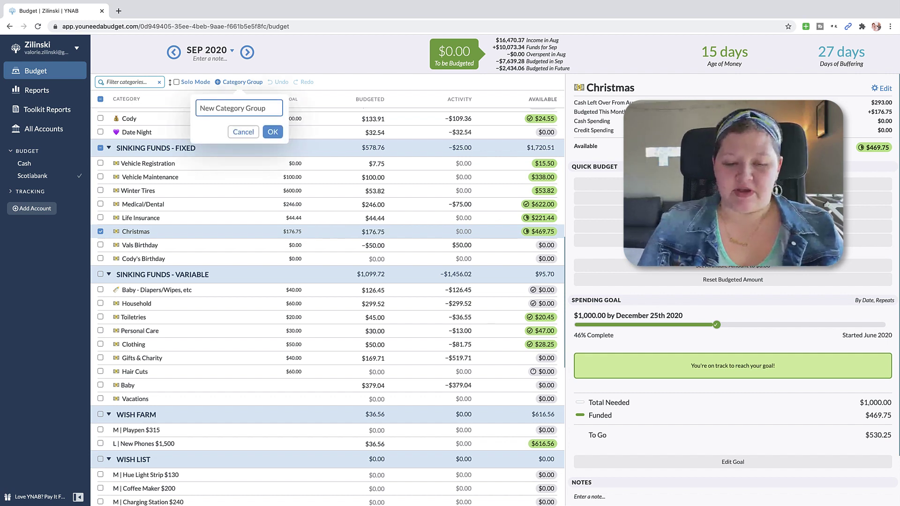
{"action": "type", "text": "CHRISTMAS"}
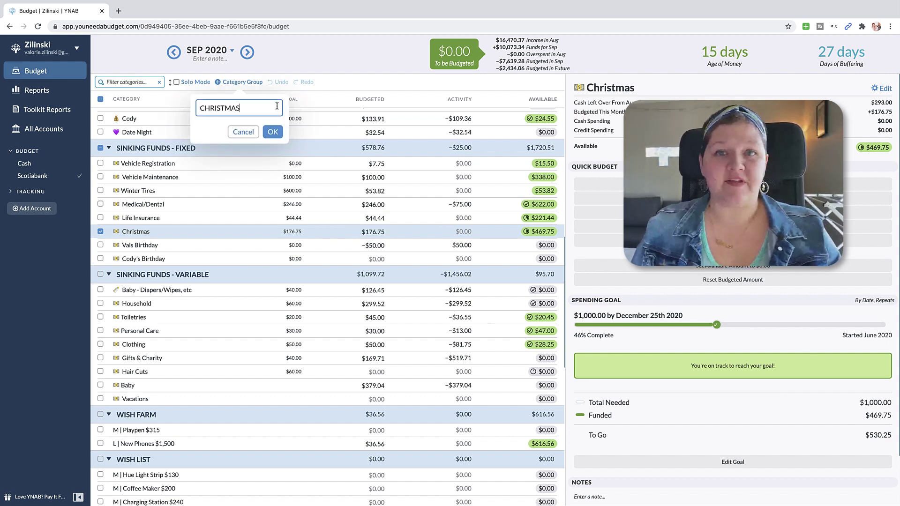
{"action": "left_click", "coordinate": [273, 133]}
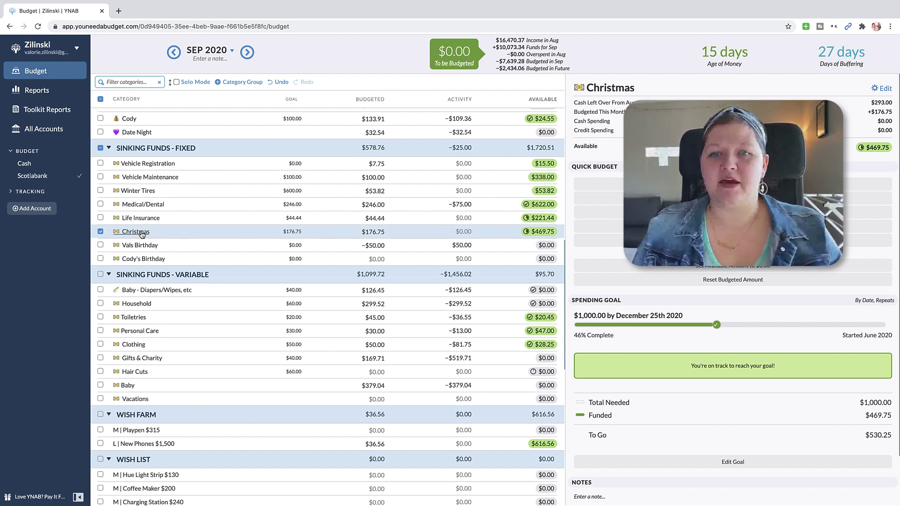
{"action": "scroll", "coordinate": [333, 172], "scroll_direction": "up", "scroll_amount": 10}
{"action": "scroll", "coordinate": [312, 223], "scroll_direction": "up", "scroll_amount": 6}
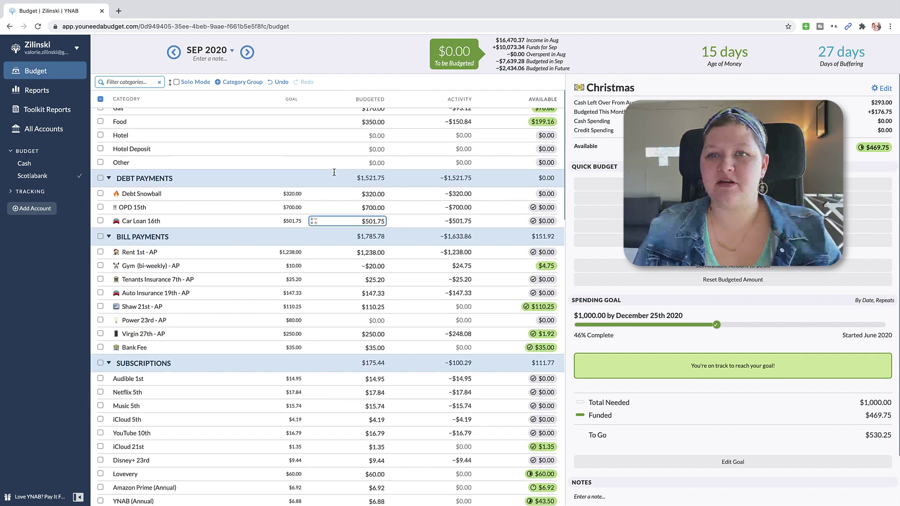
{"action": "scroll", "coordinate": [311, 223], "scroll_direction": "up", "scroll_amount": 2}
Add Gifts - Family, Gifts - Friends and Decorations categories to CHRISTMAS.
{"action": "left_click", "coordinate": [163, 119]}
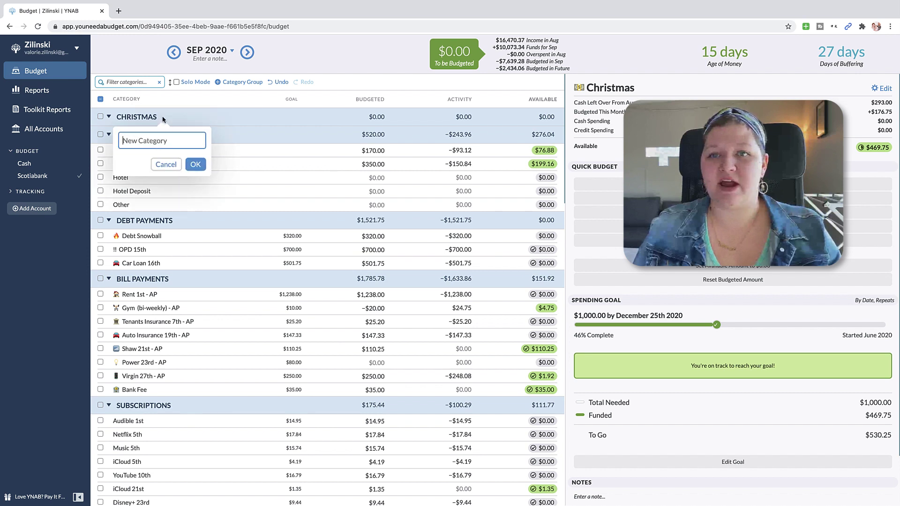
{"action": "type", "text": "Gifts - Family"}
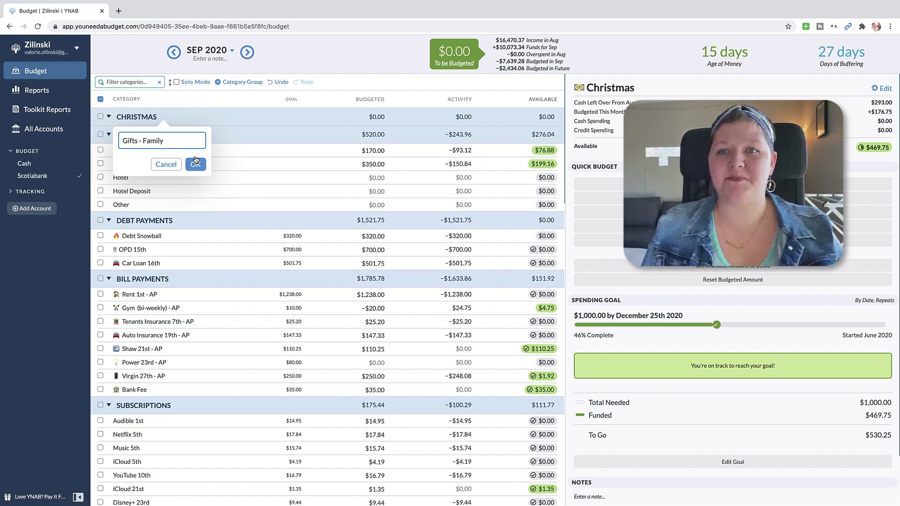
{"action": "left_click", "coordinate": [196, 166]}
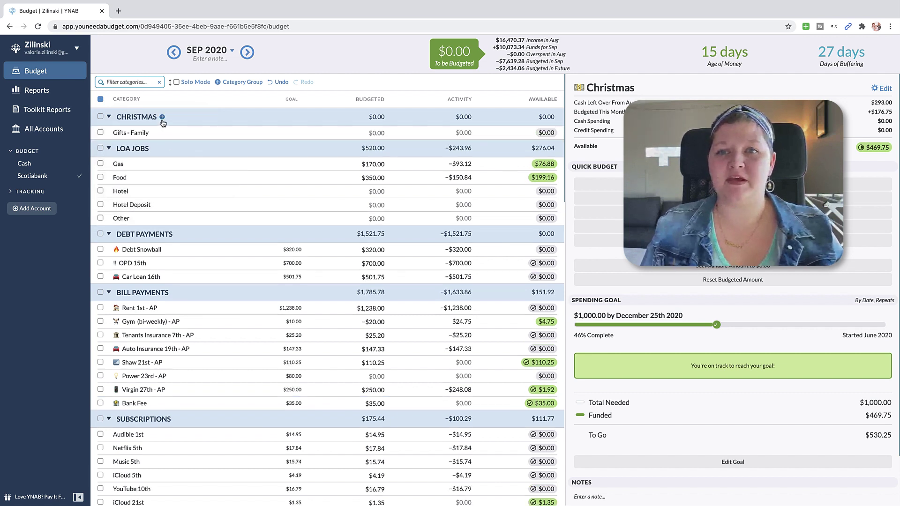
{"action": "left_click", "coordinate": [162, 118]}
{"action": "type", "text": "Gifts f"}
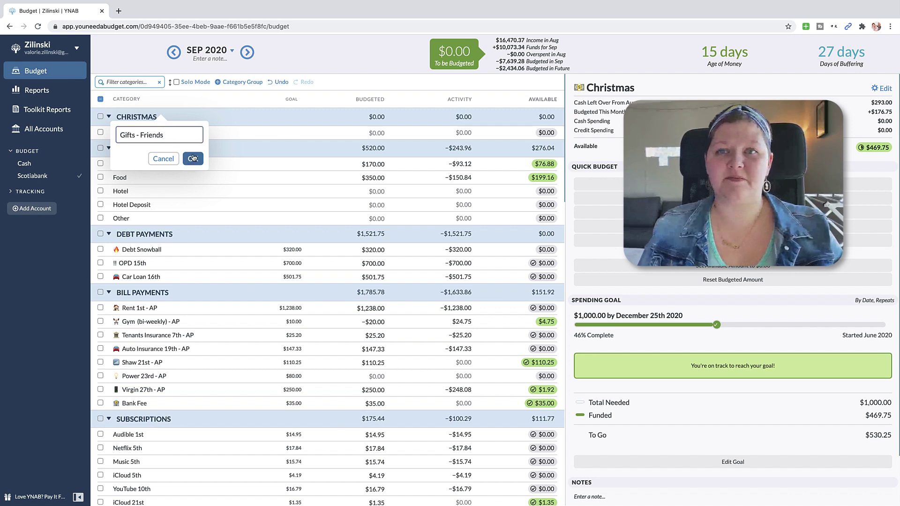
{"action": "left_click", "coordinate": [192, 158]}
{"action": "left_click", "coordinate": [163, 118]}
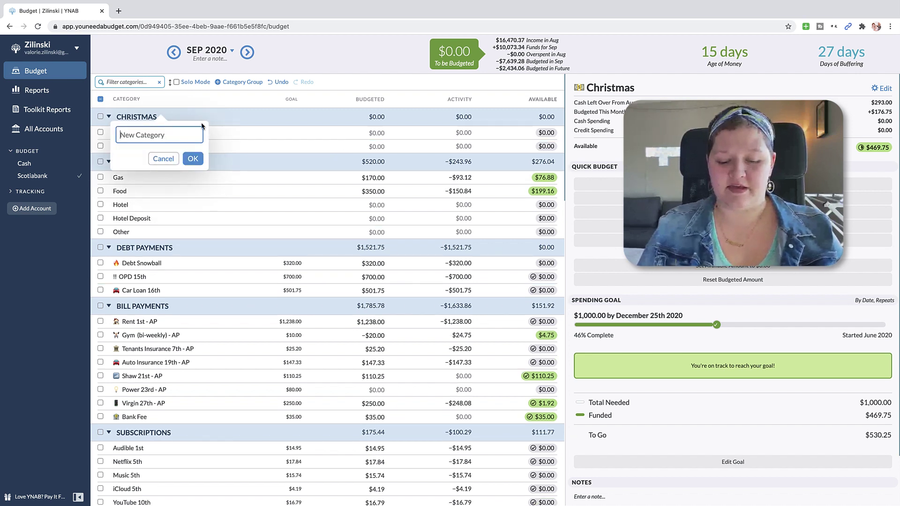
{"action": "type", "text": "Decorations"}
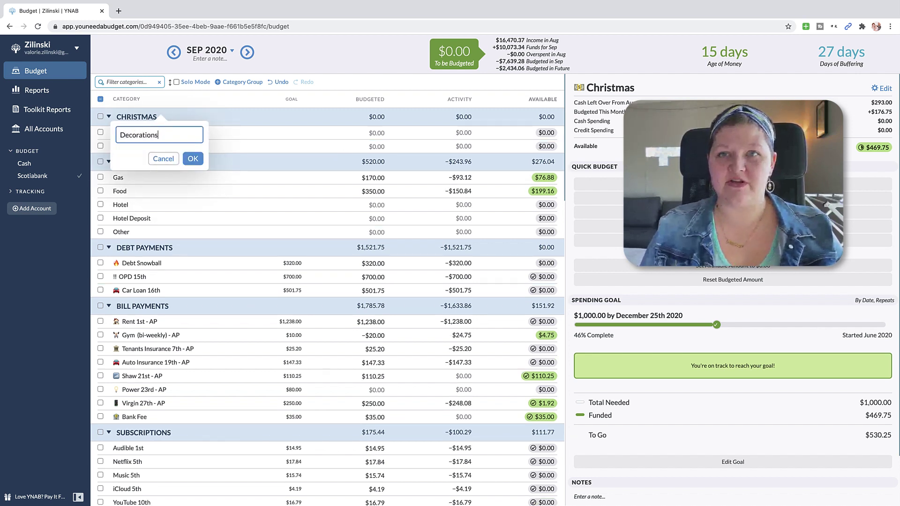
{"action": "left_click", "coordinate": [192, 161]}
Add Gifts - Cody, Gifts - Val and one more gift category to CHRISTMAS.
{"action": "left_click", "coordinate": [162, 117]}
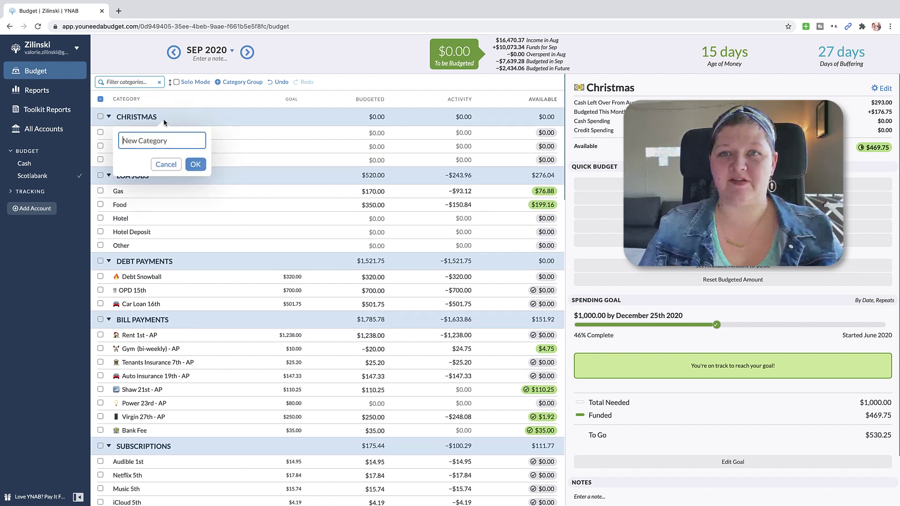
{"action": "type", "text": "Gifts - Cody"}
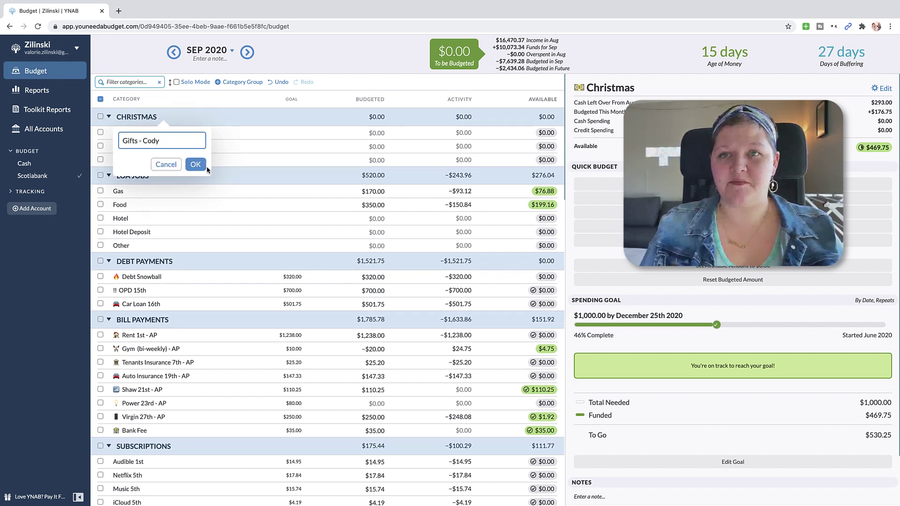
{"action": "left_click", "coordinate": [204, 167]}
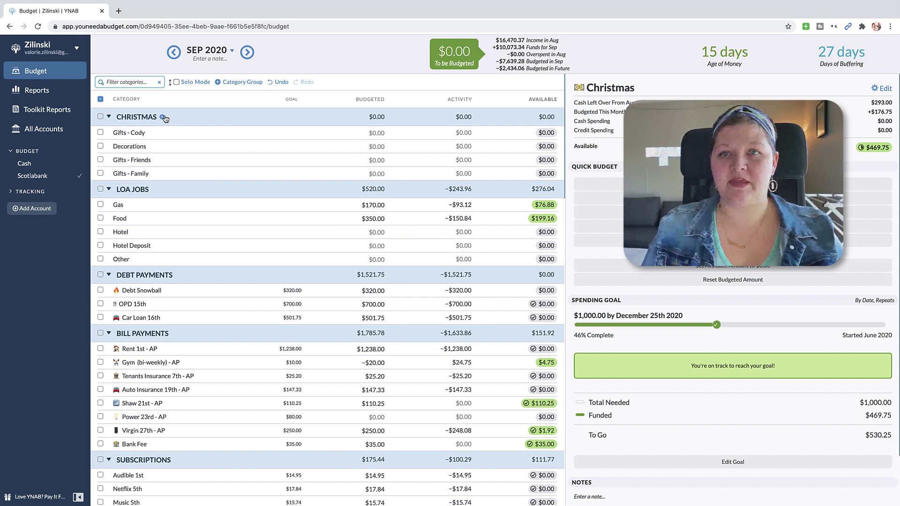
{"action": "left_click", "coordinate": [163, 117]}
{"action": "type", "text": "Gifts - Val"}
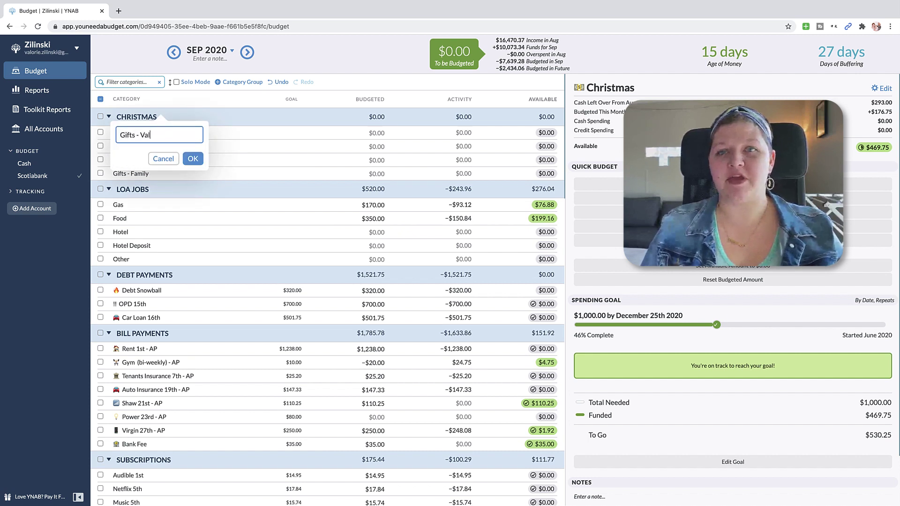
{"action": "left_click", "coordinate": [190, 159]}
{"action": "left_click", "coordinate": [162, 117]}
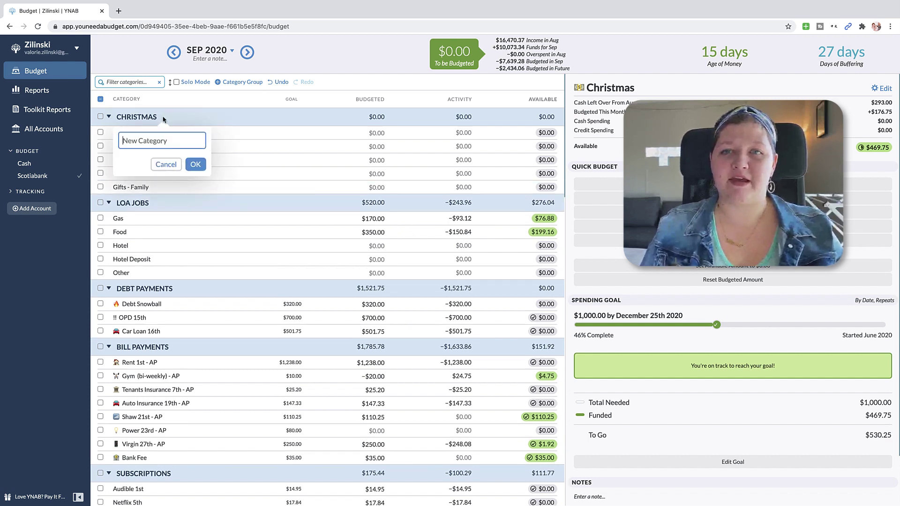
{"action": "type", "text": "Gifts - Fre"}
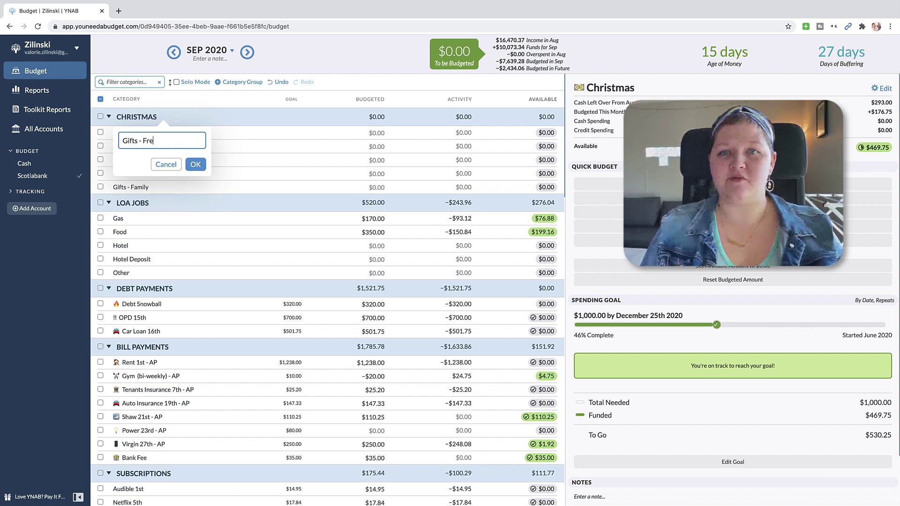
{"action": "key", "text": "Return"}
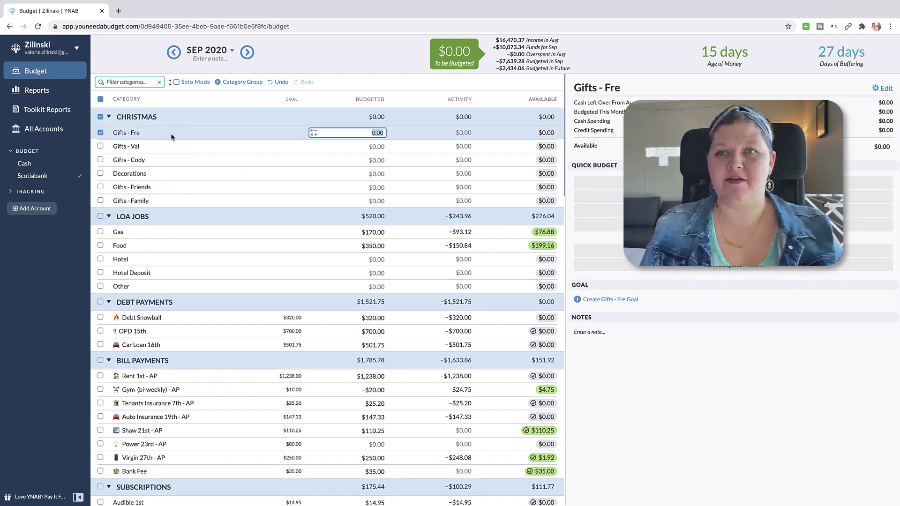
Rename the unfinished gift category to Gifts - Freya.
{"action": "left_click", "coordinate": [172, 136]}
{"action": "type", "text": "ya"}
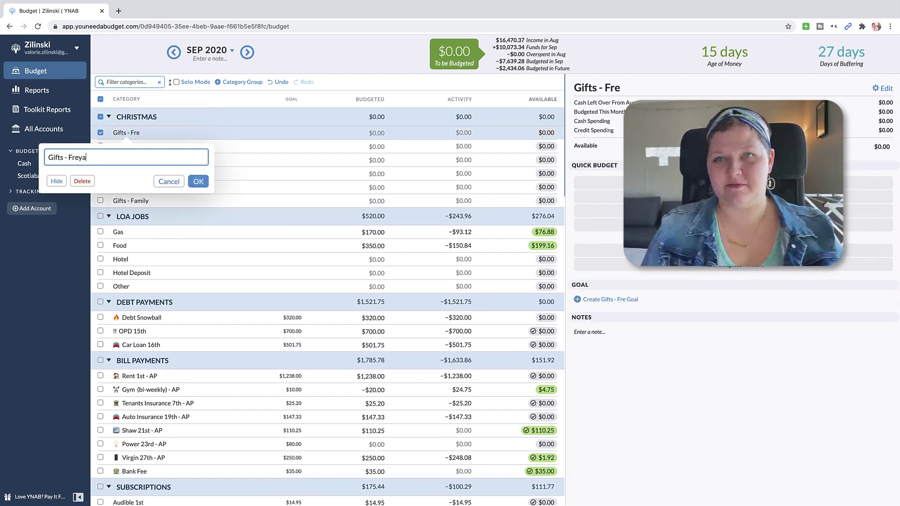
{"action": "left_click", "coordinate": [198, 181]}
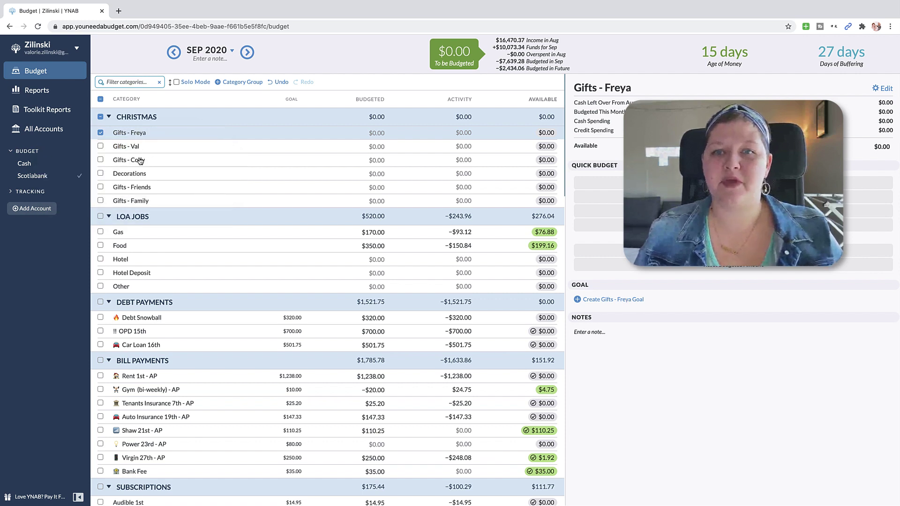
Reorder CHRISTMAS as Family, Friends, Freya, Cody, Val, then Decorations.
{"action": "left_click_drag", "start_coordinate": [142, 189], "coordinate": [140, 214]}
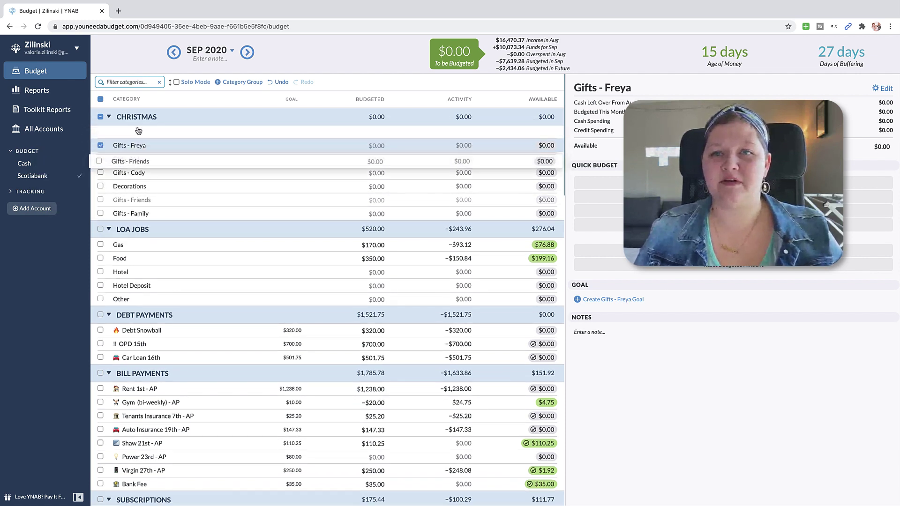
{"action": "left_click_drag", "start_coordinate": [139, 214], "coordinate": [141, 128]}
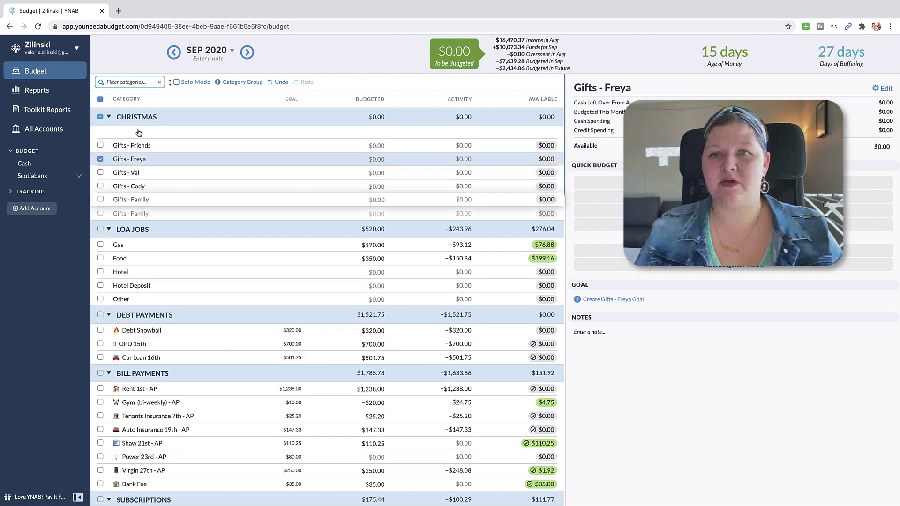
{"action": "left_click_drag", "start_coordinate": [131, 175], "coordinate": [131, 192]}
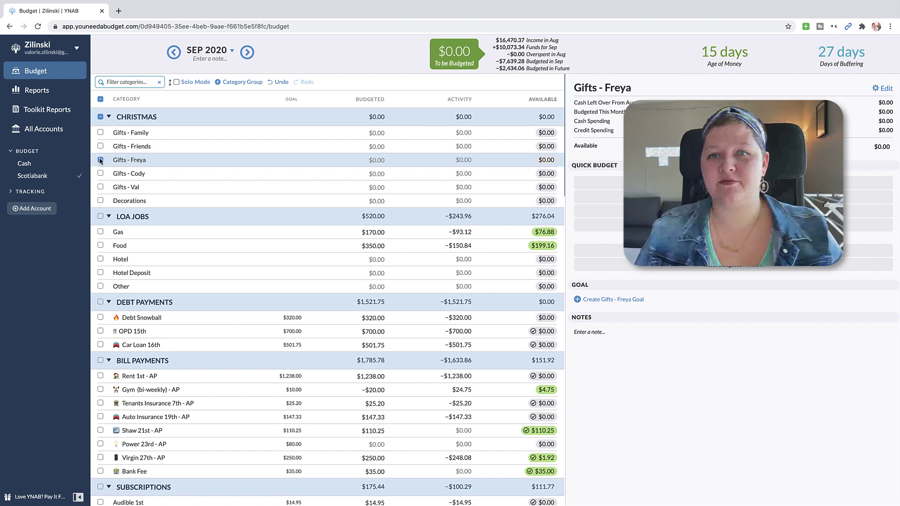
{"action": "left_click", "coordinate": [100, 160]}
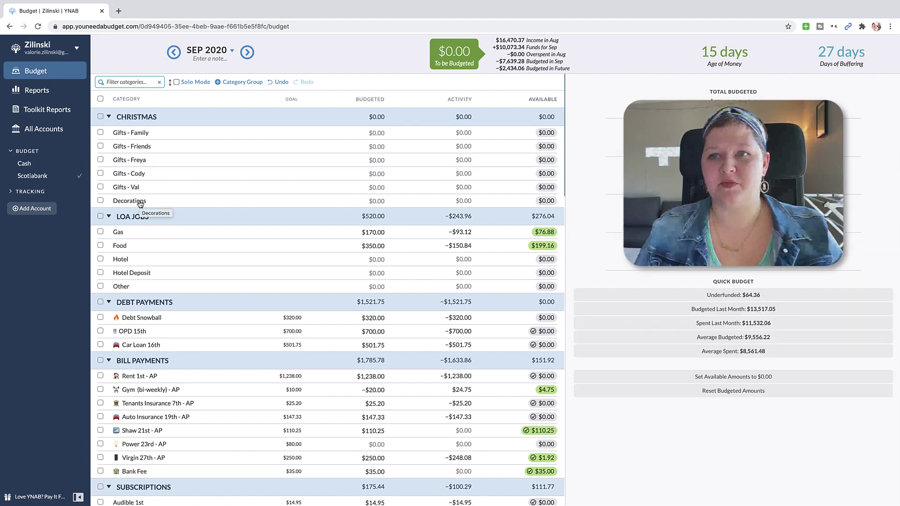
Move the old Christmas fund's $469.75 to Inflow: To be Budgeted, leaving it at $0.00.
{"action": "left_click", "coordinate": [171, 83]}
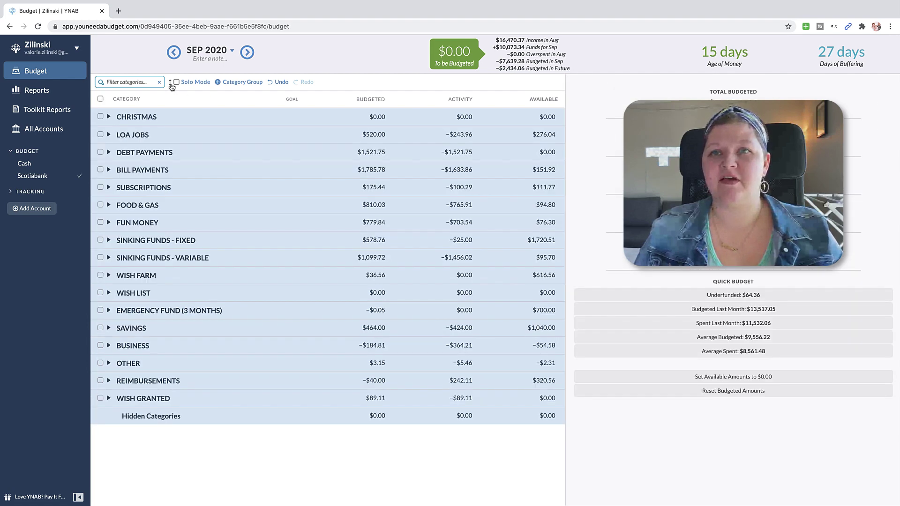
{"action": "left_click", "coordinate": [109, 117]}
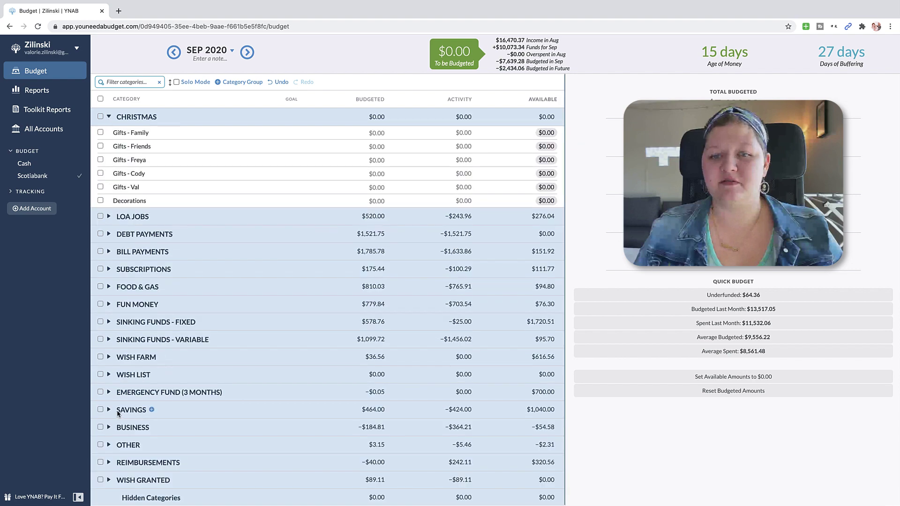
{"action": "mouse_move", "coordinate": [161, 258]}
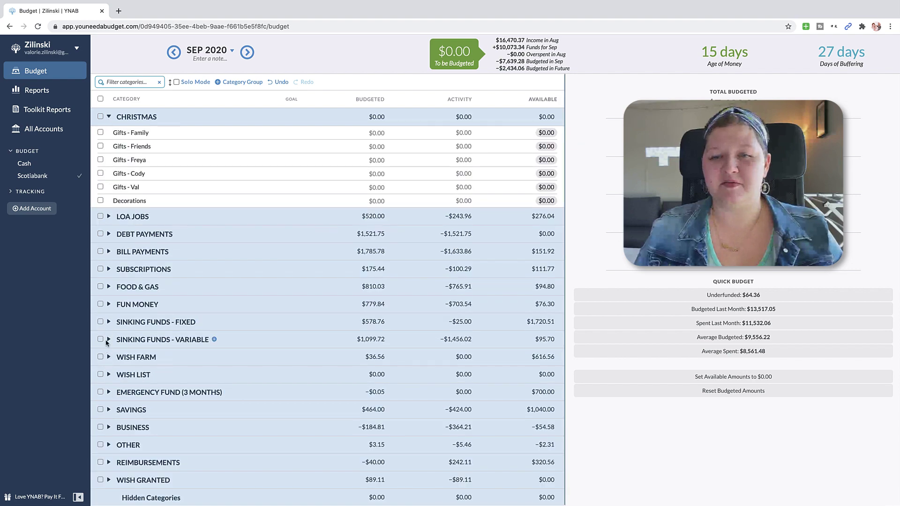
{"action": "left_click", "coordinate": [109, 322]}
{"action": "left_click", "coordinate": [350, 406]}
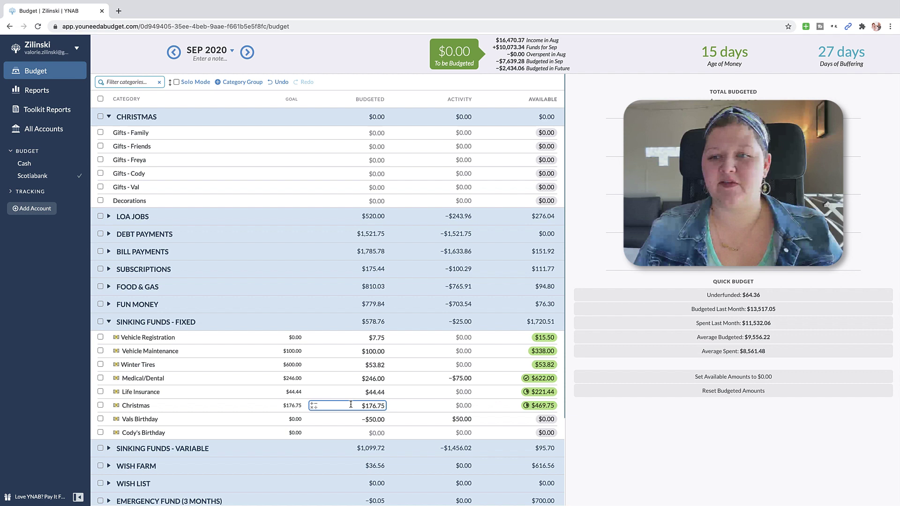
{"action": "left_click", "coordinate": [552, 407]}
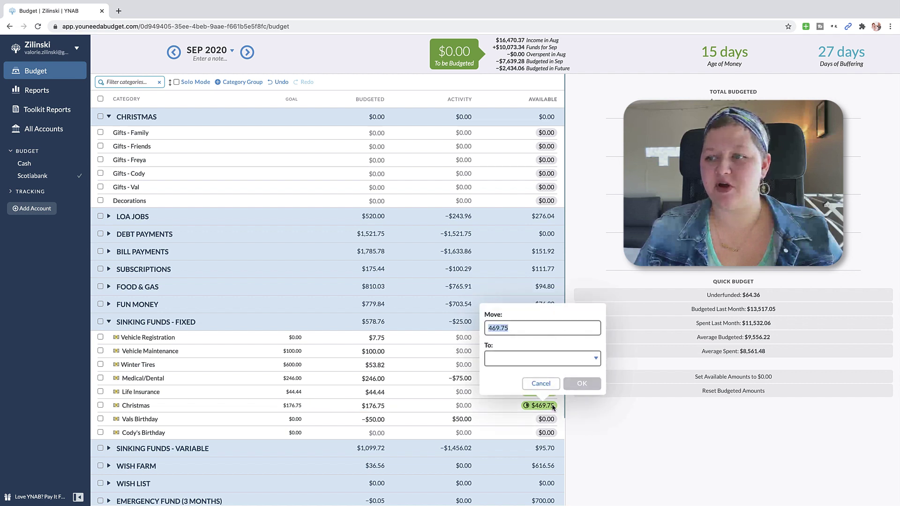
{"action": "left_click", "coordinate": [545, 358]}
{"action": "type", "text": "to"}
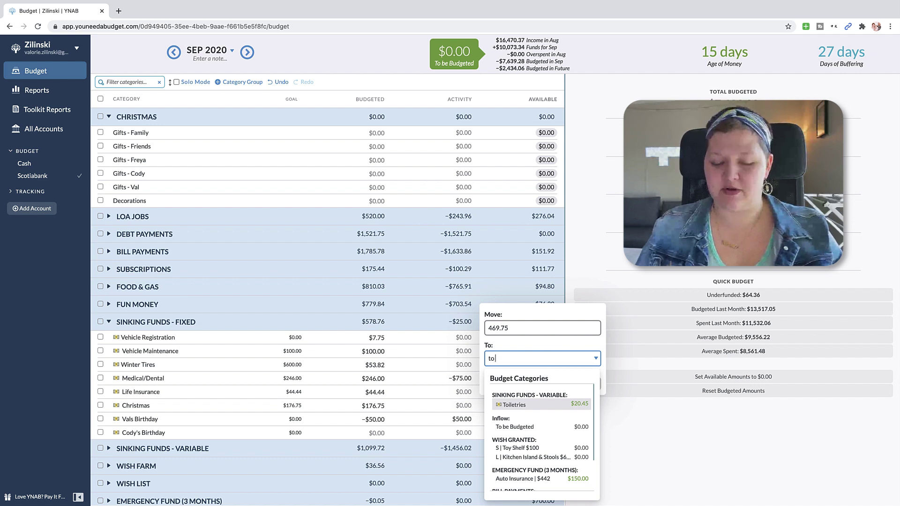
{"action": "type", "text": " be"}
{"action": "left_click", "coordinate": [577, 400]}
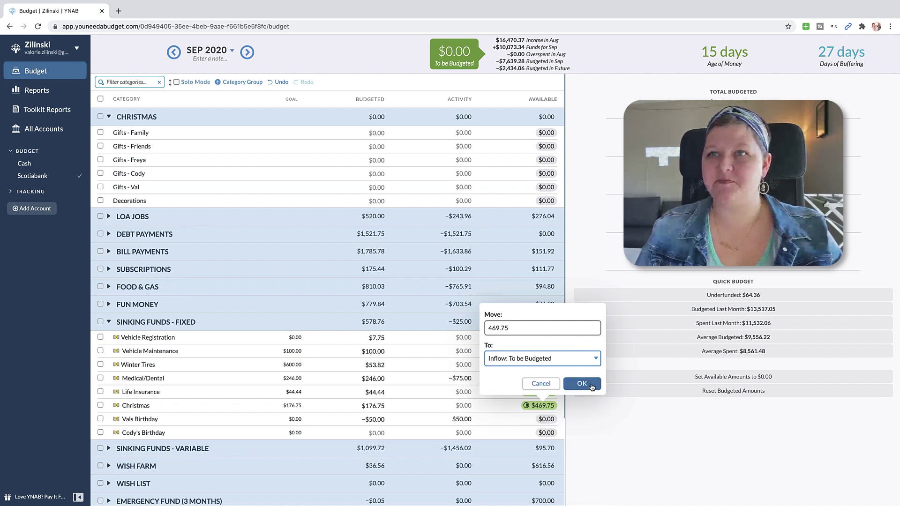
{"action": "left_click", "coordinate": [586, 385]}
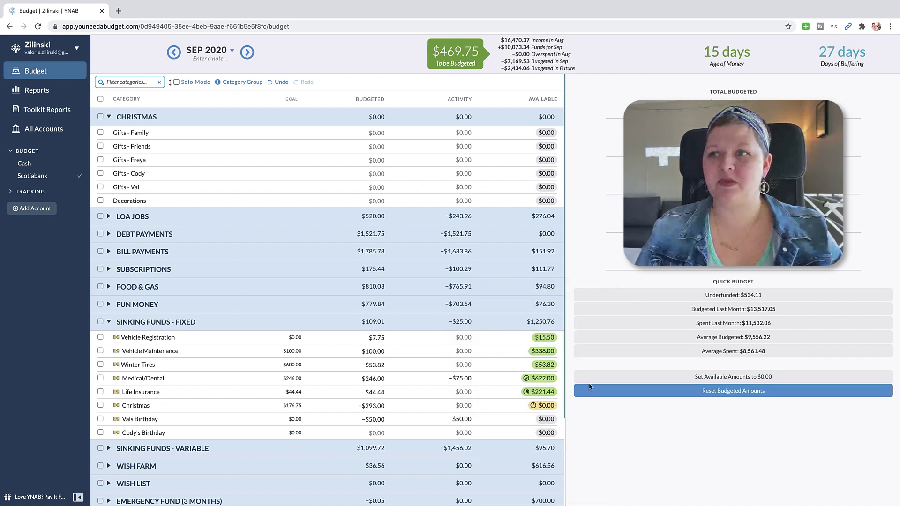
{"action": "left_click", "coordinate": [108, 323]}
Give Gifts - Family a $300 goal due December 25, 2020, repeating every year.
{"action": "left_click", "coordinate": [373, 133]}
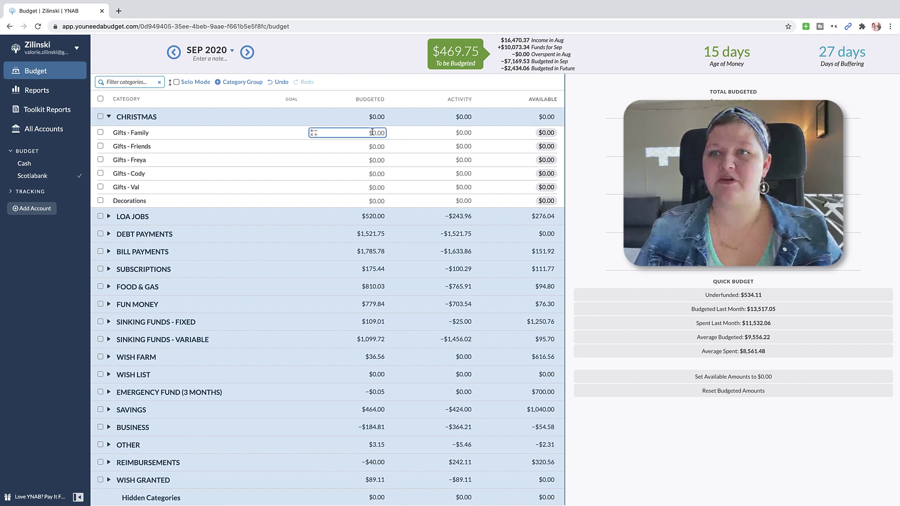
{"action": "key", "text": "Escape"}
{"action": "left_click", "coordinate": [255, 135]}
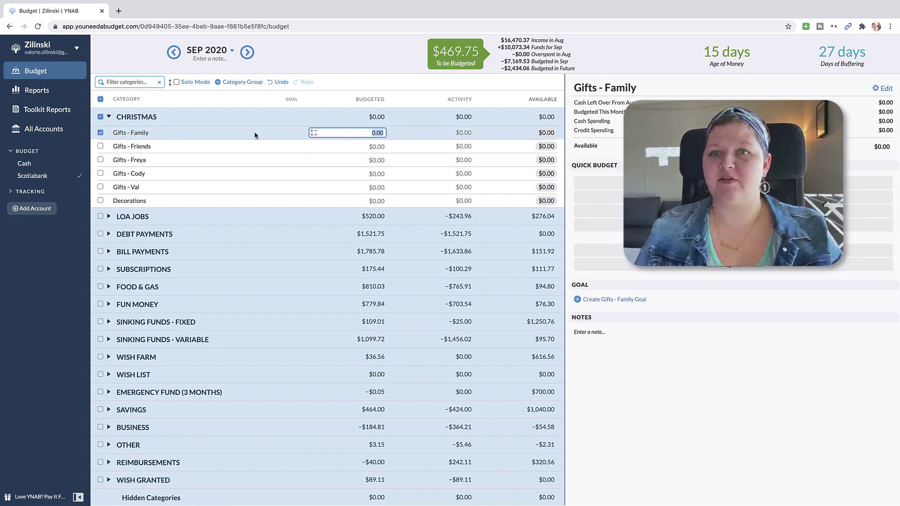
{"action": "left_click", "coordinate": [623, 303]}
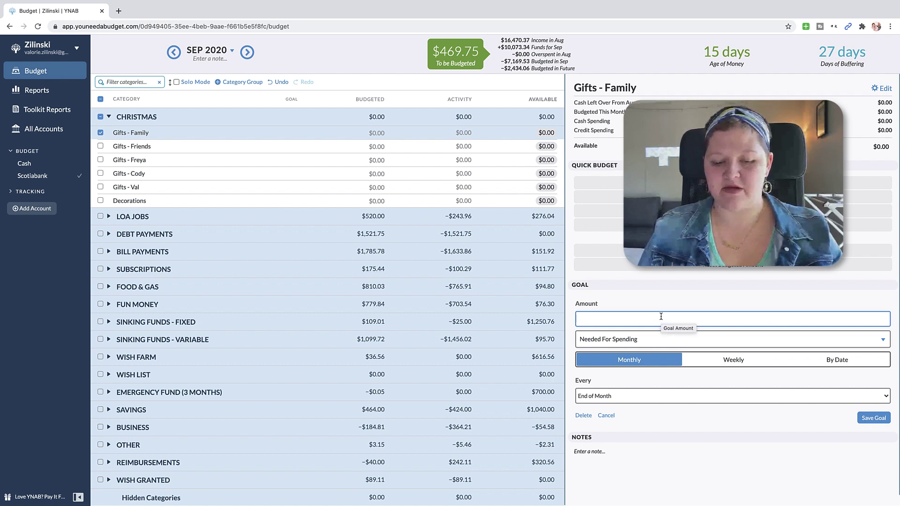
{"action": "type", "text": "300"}
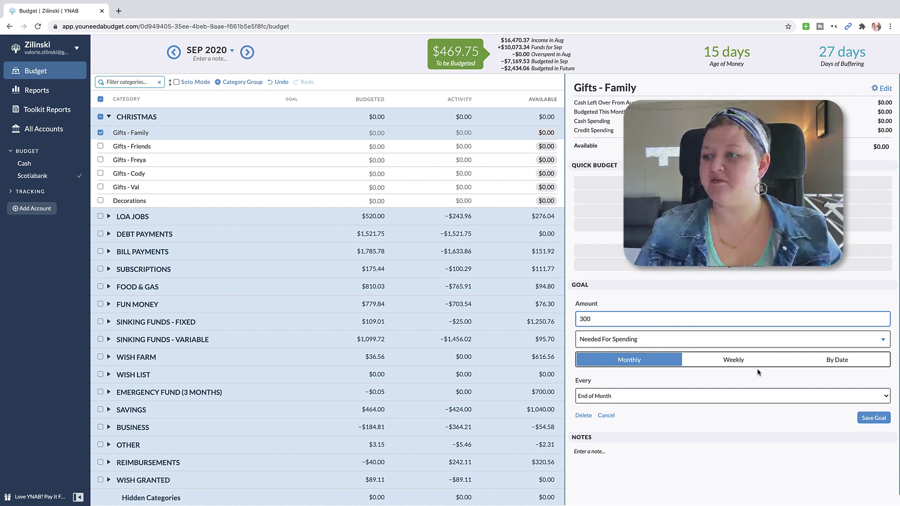
{"action": "left_click", "coordinate": [839, 360]}
{"action": "left_click", "coordinate": [595, 385]}
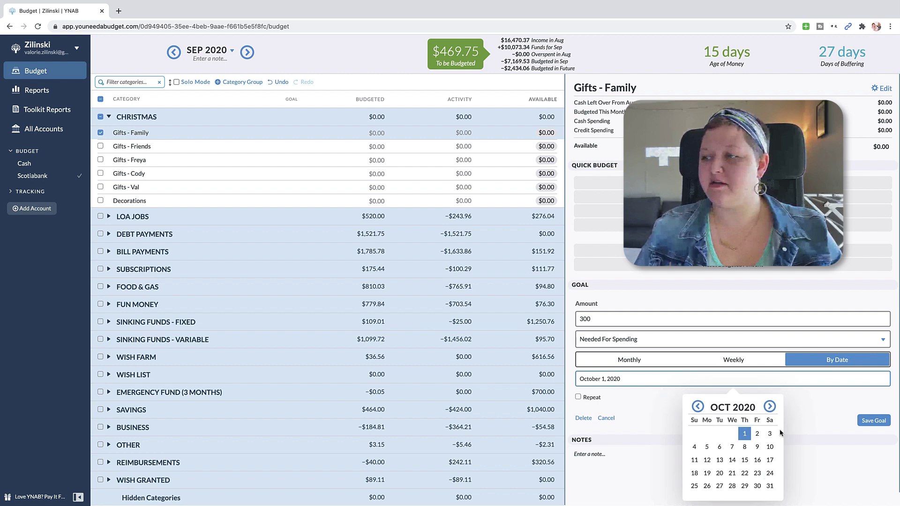
{"action": "left_click", "coordinate": [769, 406]}
{"action": "left_click", "coordinate": [757, 471]}
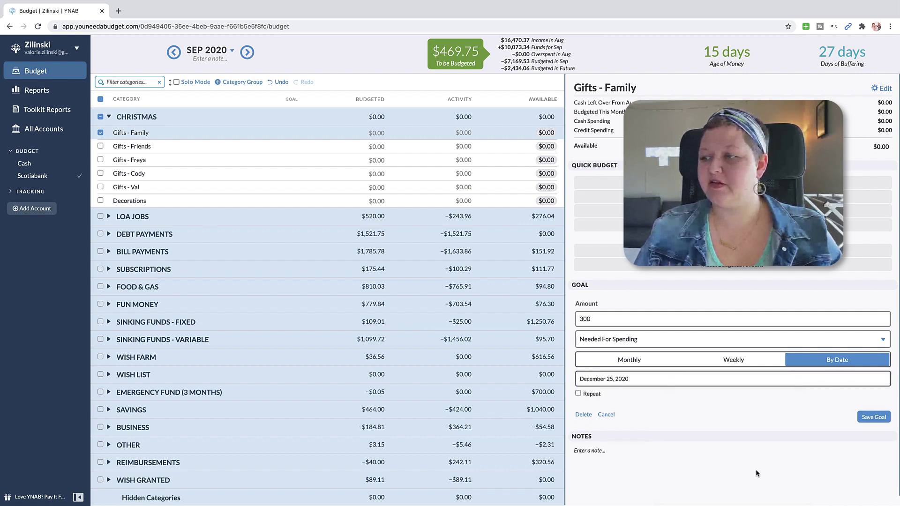
{"action": "left_click", "coordinate": [592, 394]}
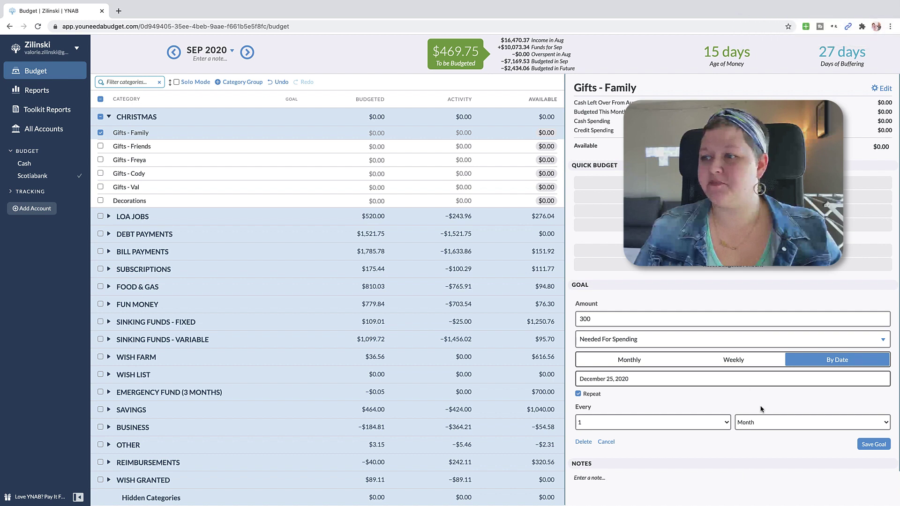
{"action": "left_click", "coordinate": [761, 424]}
{"action": "left_click", "coordinate": [750, 432]}
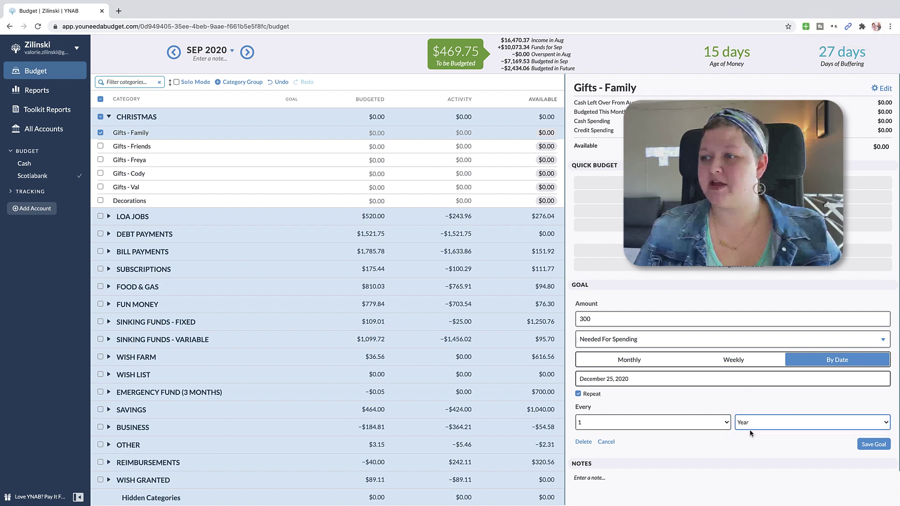
{"action": "left_click", "coordinate": [873, 445]}
Give Gifts - Friends a repeating $150 goal due December 25, 2020.
{"action": "left_click", "coordinate": [128, 147]}
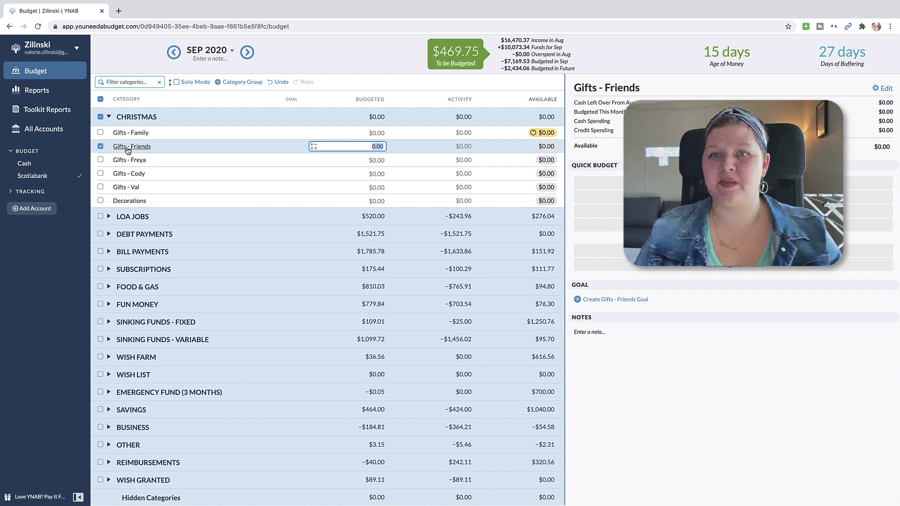
{"action": "left_click", "coordinate": [629, 300]}
{"action": "type", "text": "150"}
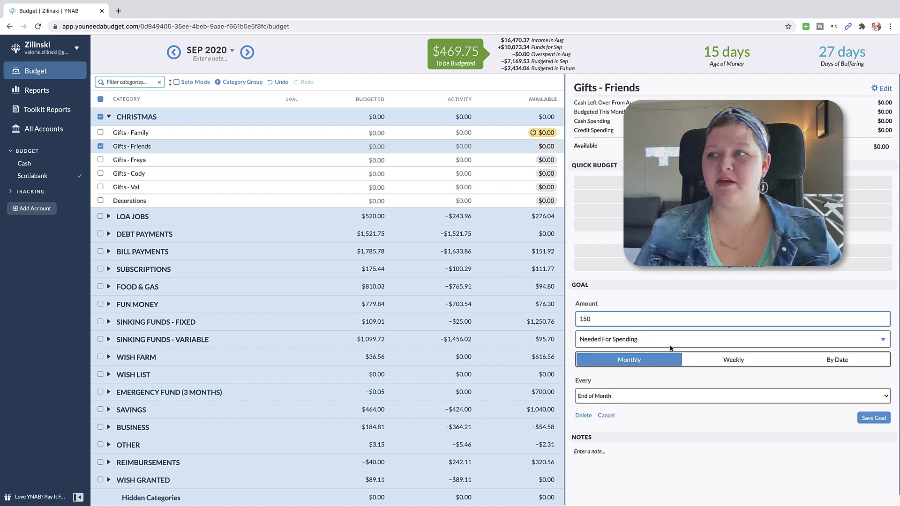
{"action": "left_click", "coordinate": [837, 360]}
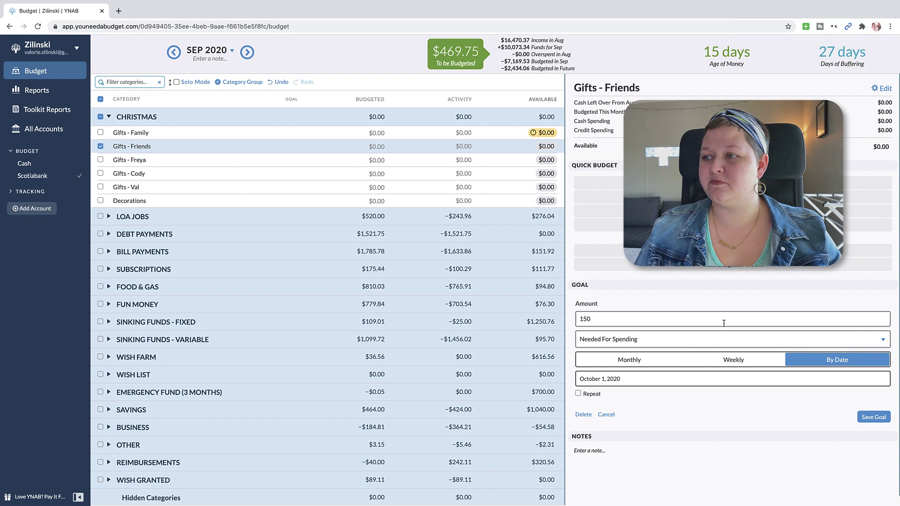
{"action": "left_click", "coordinate": [627, 380]}
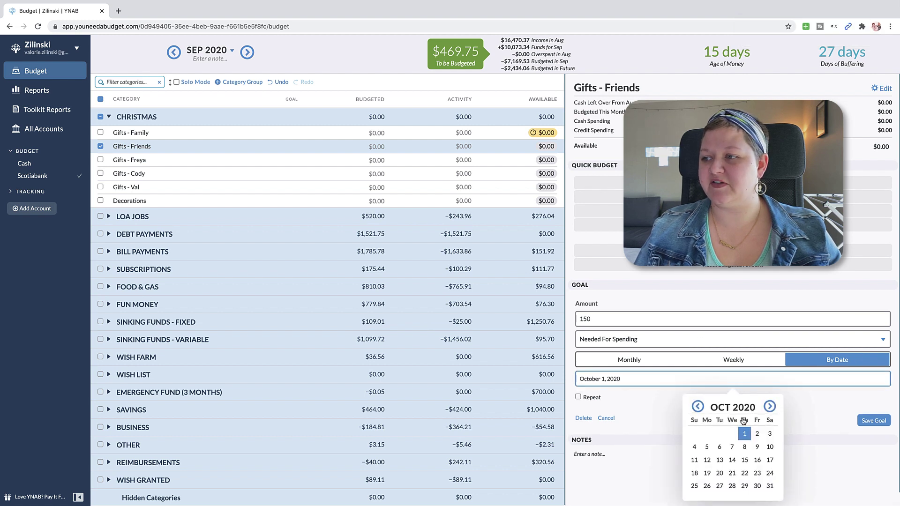
{"action": "left_click", "coordinate": [769, 406]}
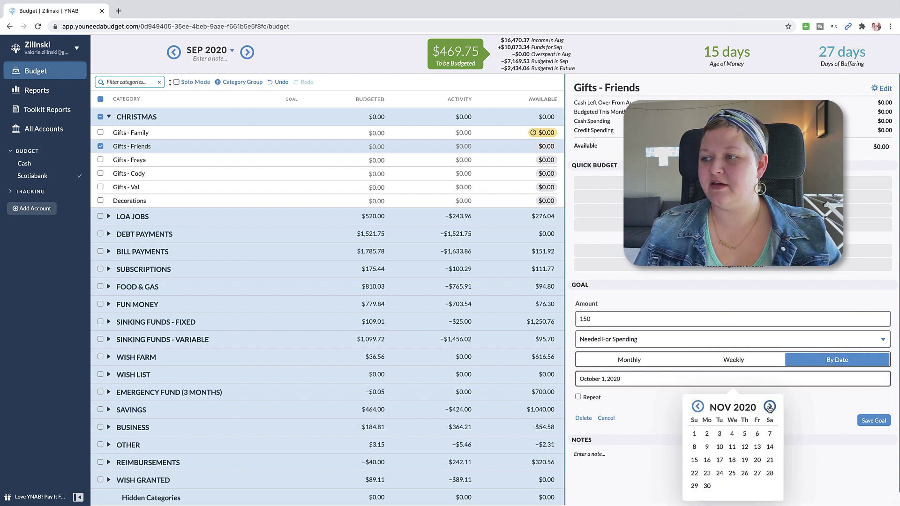
{"action": "left_click", "coordinate": [769, 406]}
{"action": "left_click", "coordinate": [756, 473]}
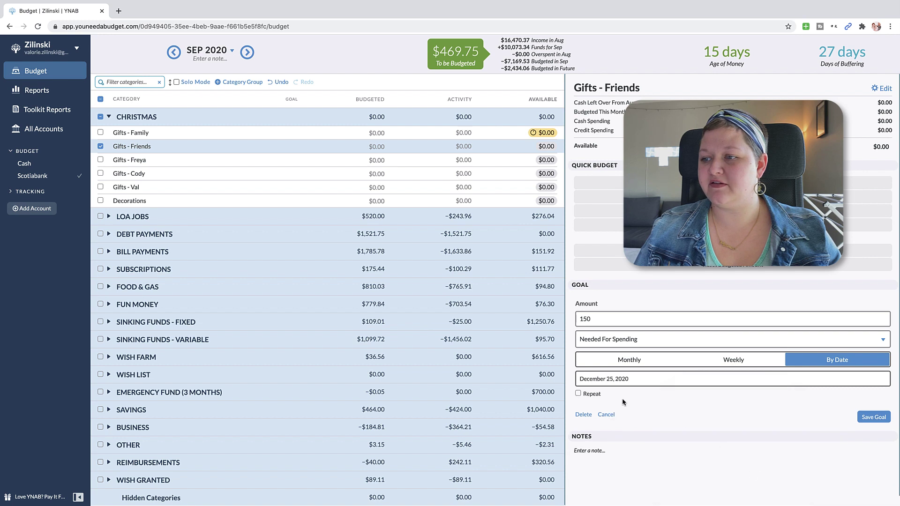
{"action": "left_click", "coordinate": [580, 394]}
{"action": "left_click", "coordinate": [759, 424]}
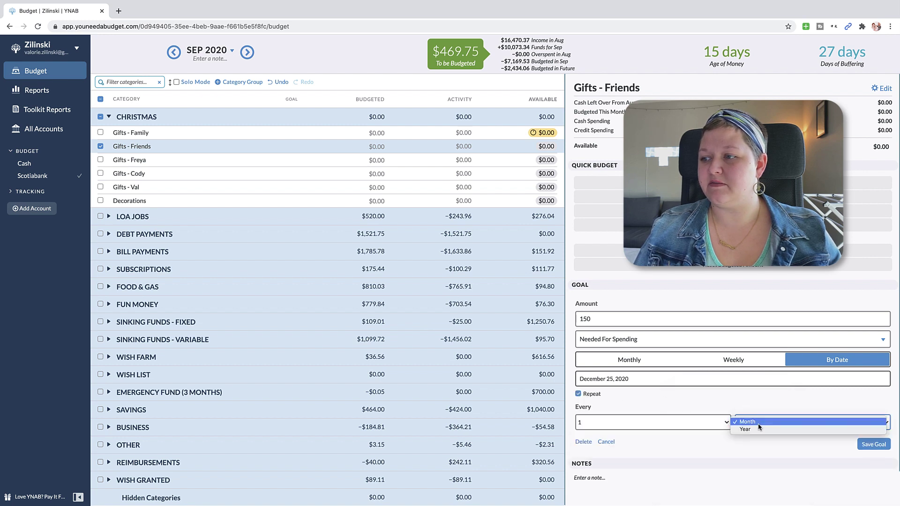
{"action": "left_click", "coordinate": [750, 429]}
{"action": "left_click", "coordinate": [875, 446]}
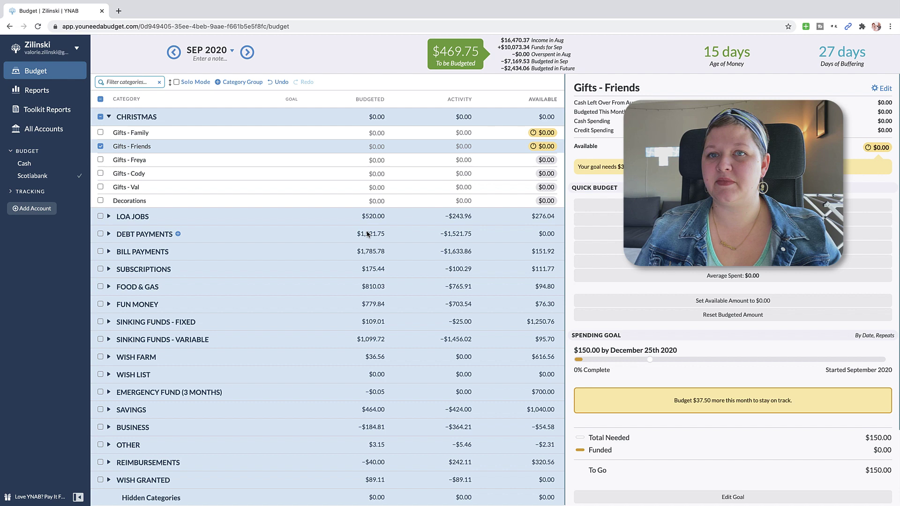
{"action": "left_click", "coordinate": [377, 160]}
Start a Gifts - Freya goal of $200, keeping the Needed For Spending type.
{"action": "left_click", "coordinate": [631, 300]}
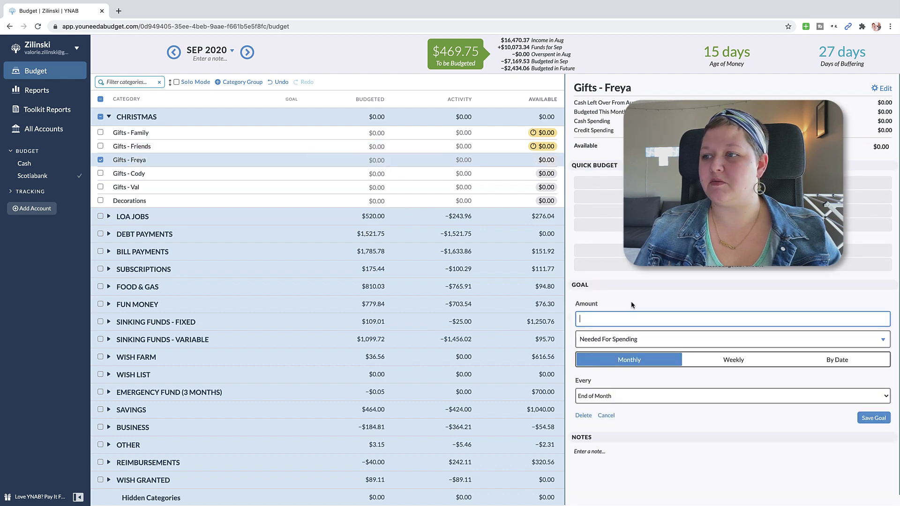
{"action": "type", "text": "150"}
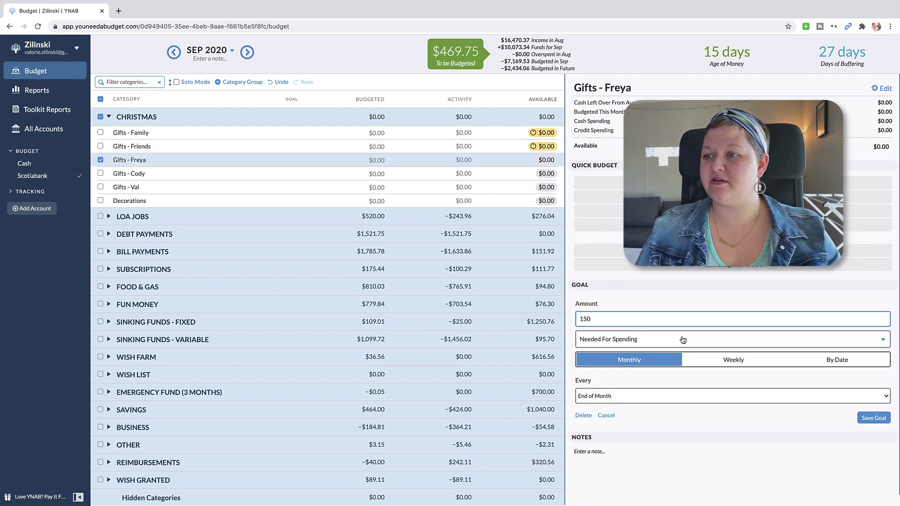
{"action": "key", "text": "BackSpace"}
{"action": "key", "text": "BackSpace"}
{"action": "key", "text": "BackSpace"}
{"action": "type", "text": "200"}
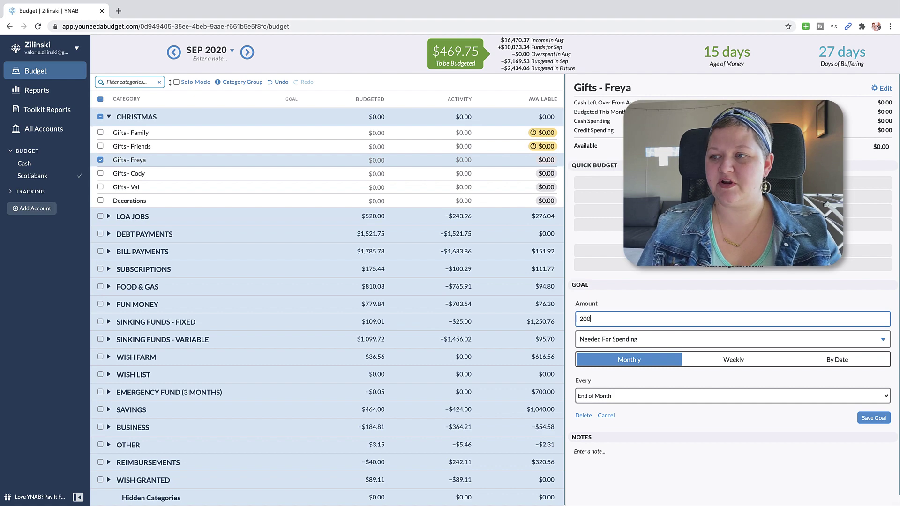
{"action": "left_click", "coordinate": [665, 340]}
{"action": "left_click", "coordinate": [699, 319]}
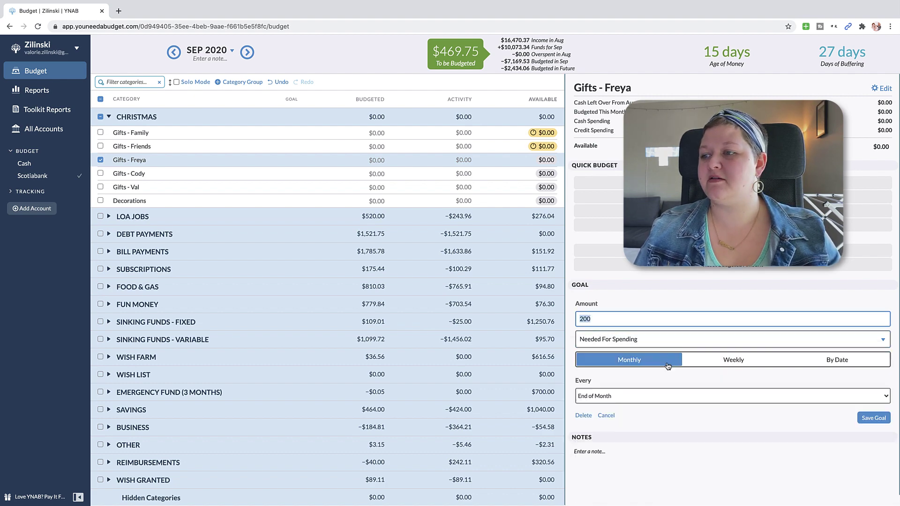
Make the Freya goal due December 25, 2020 and repeat every year.
{"action": "left_click", "coordinate": [825, 363]}
{"action": "left_click", "coordinate": [650, 379]}
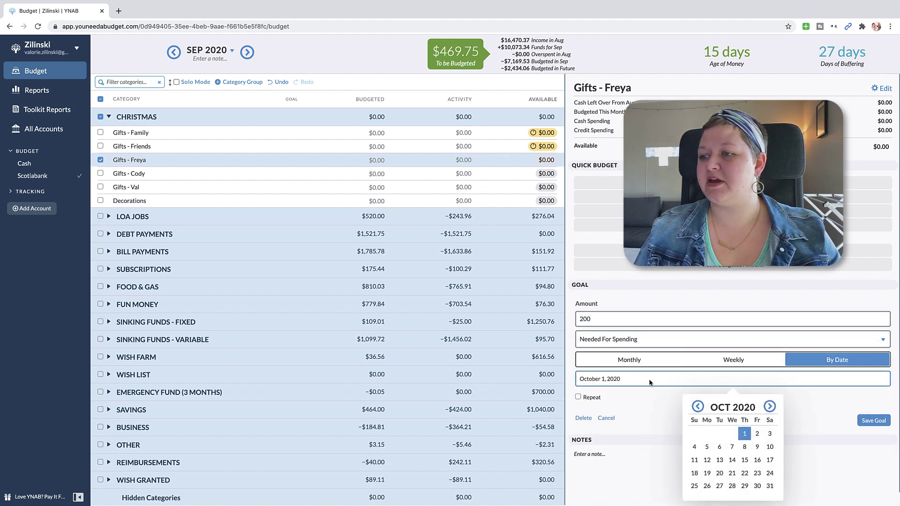
{"action": "left_click", "coordinate": [770, 407]}
{"action": "left_click", "coordinate": [767, 472]}
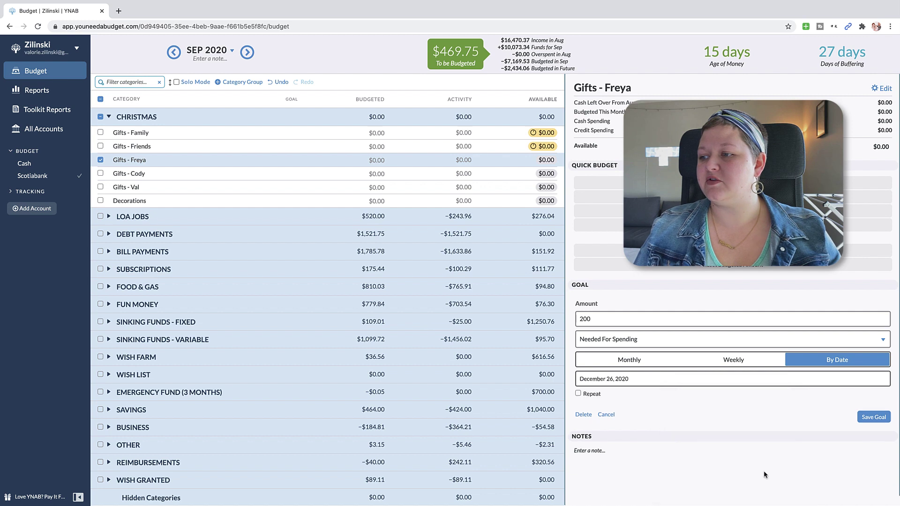
{"action": "left_click", "coordinate": [727, 382]}
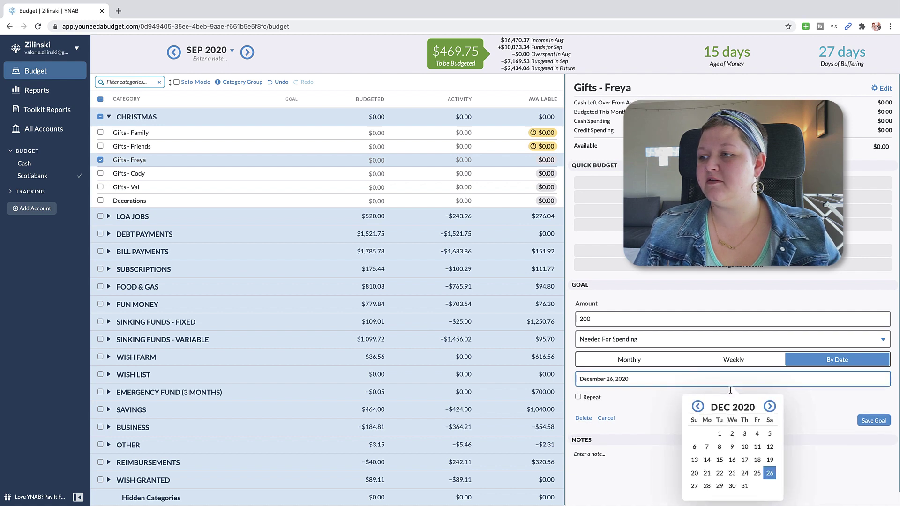
{"action": "left_click", "coordinate": [757, 472]}
{"action": "left_click", "coordinate": [589, 396]}
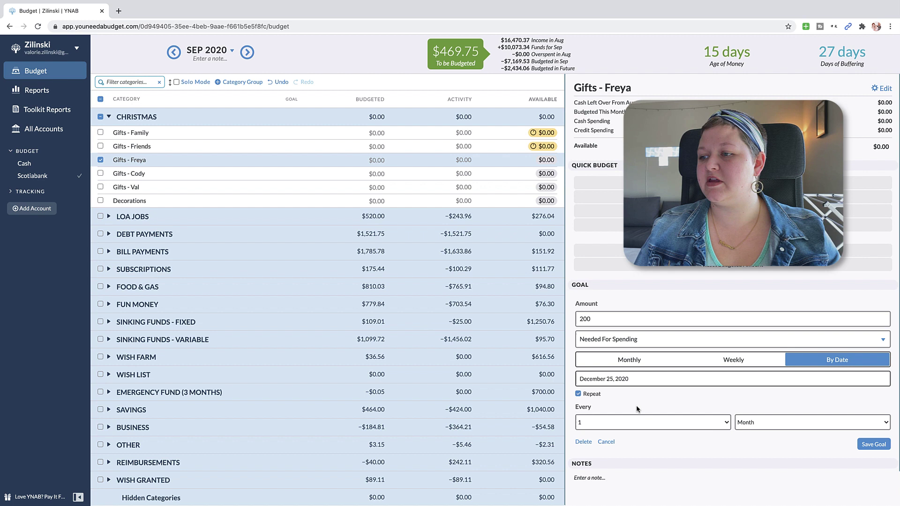
{"action": "left_click", "coordinate": [796, 424]}
{"action": "left_click", "coordinate": [881, 440]}
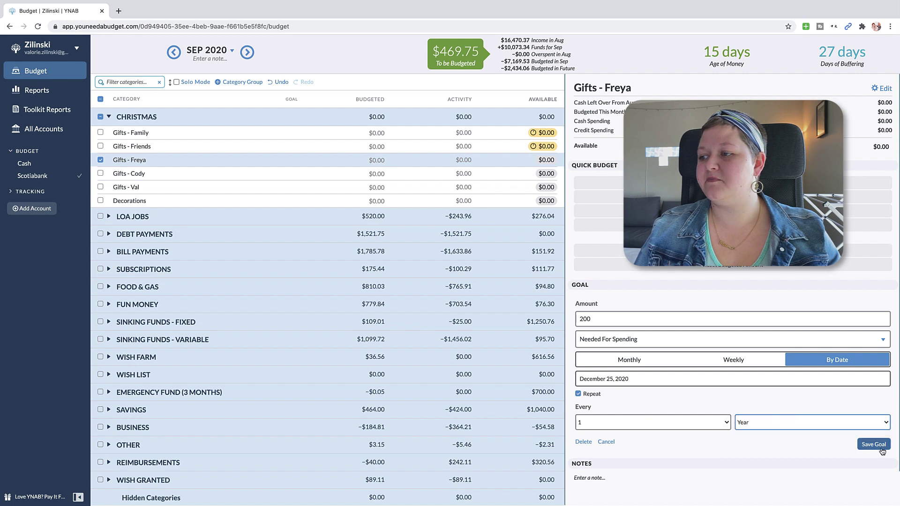
Save the Freya goal, then give Gifts - Cody a repeating $150 goal due December 25, 2020.
{"action": "left_click", "coordinate": [354, 173]}
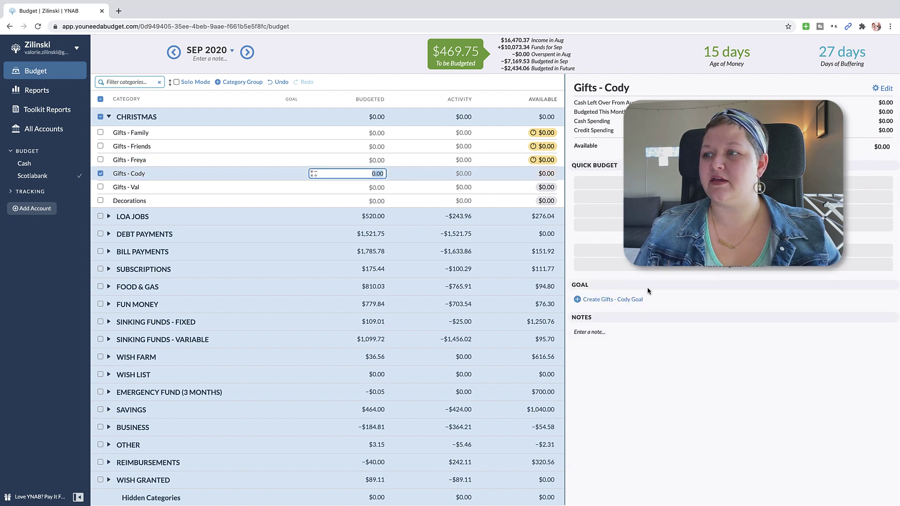
{"action": "left_click", "coordinate": [634, 300]}
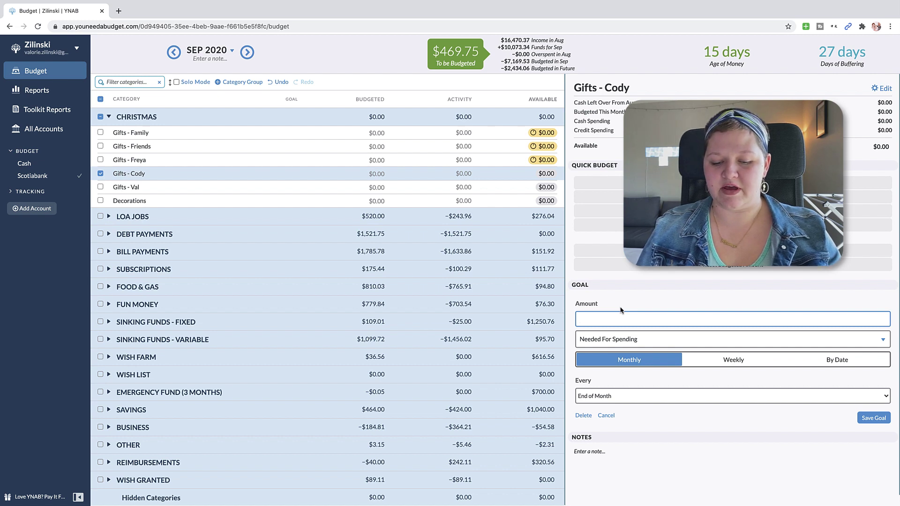
{"action": "type", "text": "150"}
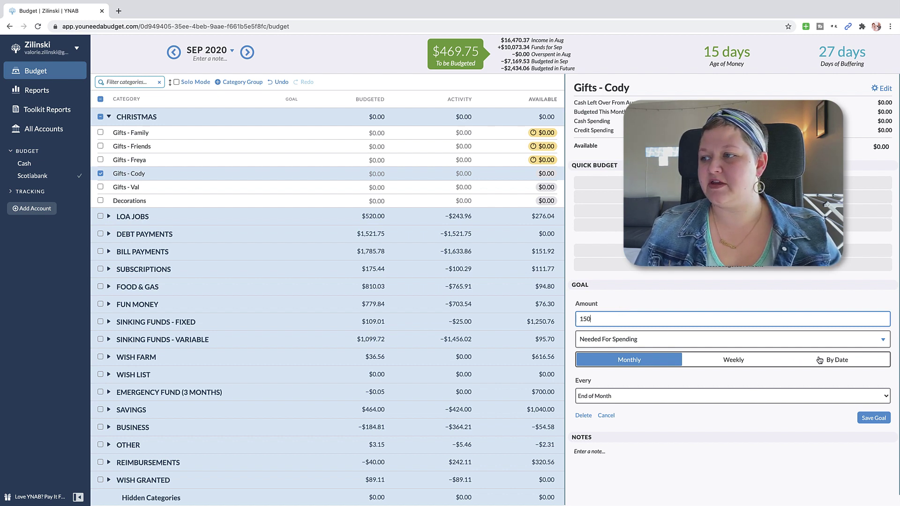
{"action": "left_click", "coordinate": [837, 360]}
{"action": "left_click", "coordinate": [818, 379]}
{"action": "left_click", "coordinate": [769, 406]}
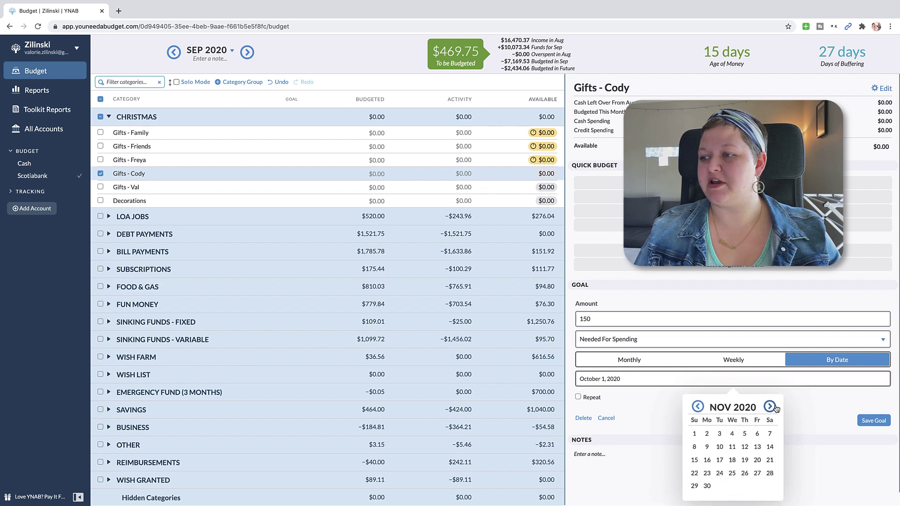
{"action": "left_click", "coordinate": [757, 473]}
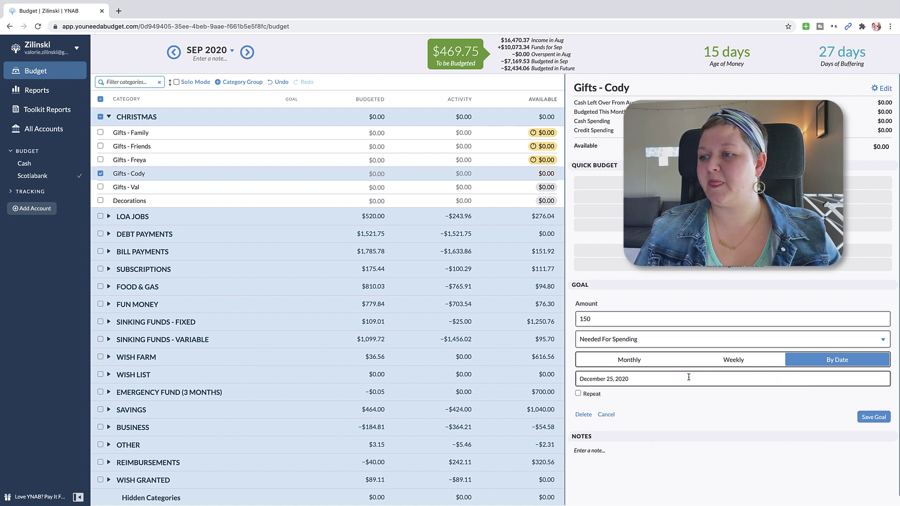
{"action": "left_click", "coordinate": [579, 394]}
{"action": "left_click", "coordinate": [787, 423]}
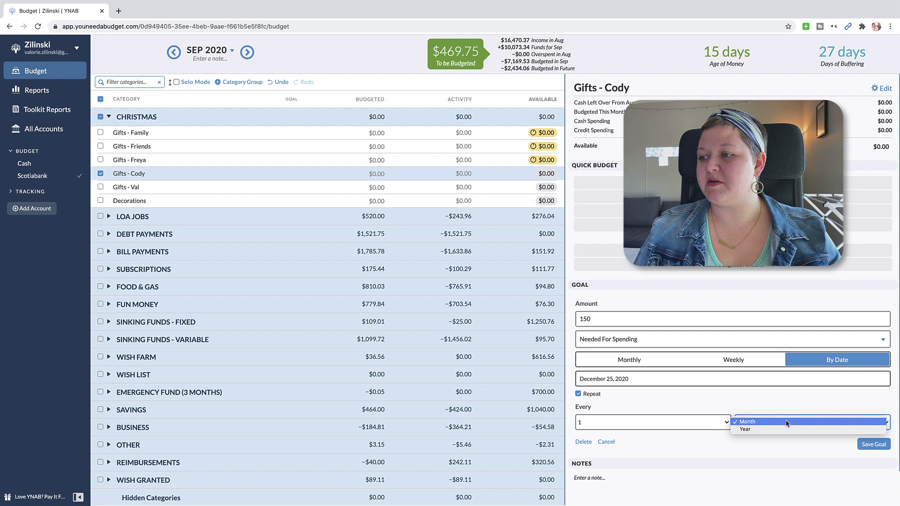
{"action": "left_click", "coordinate": [787, 421]}
{"action": "left_click", "coordinate": [874, 443]}
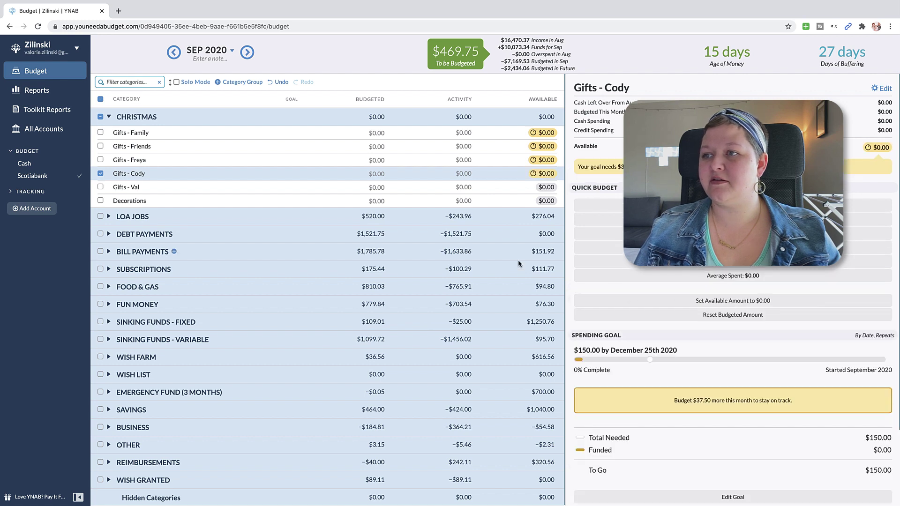
Give Gifts - Val a repeating $150 goal due December 25, 2020.
{"action": "left_click", "coordinate": [367, 187]}
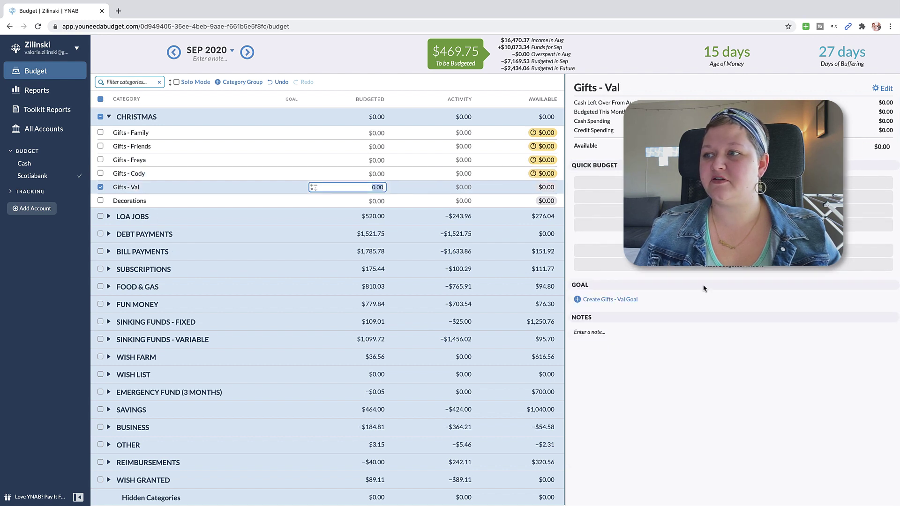
{"action": "left_click", "coordinate": [637, 301]}
{"action": "type", "text": "150"}
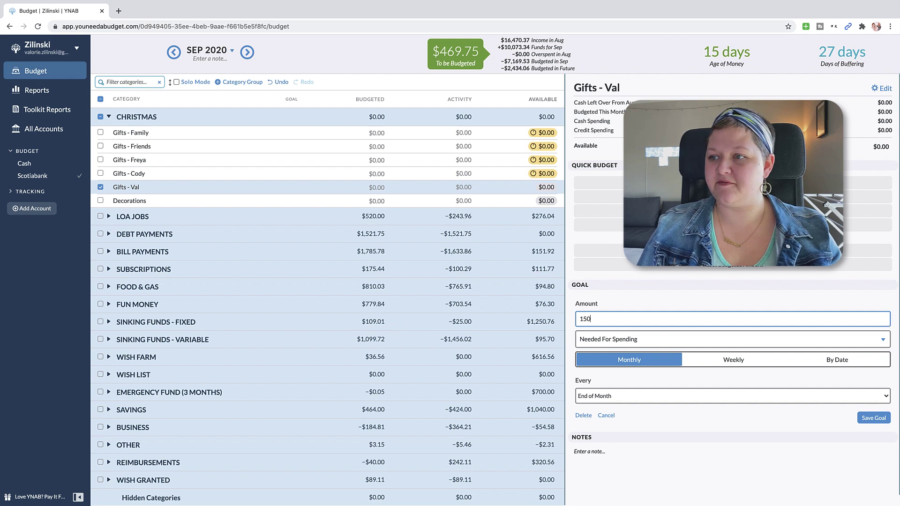
{"action": "left_click", "coordinate": [834, 360]}
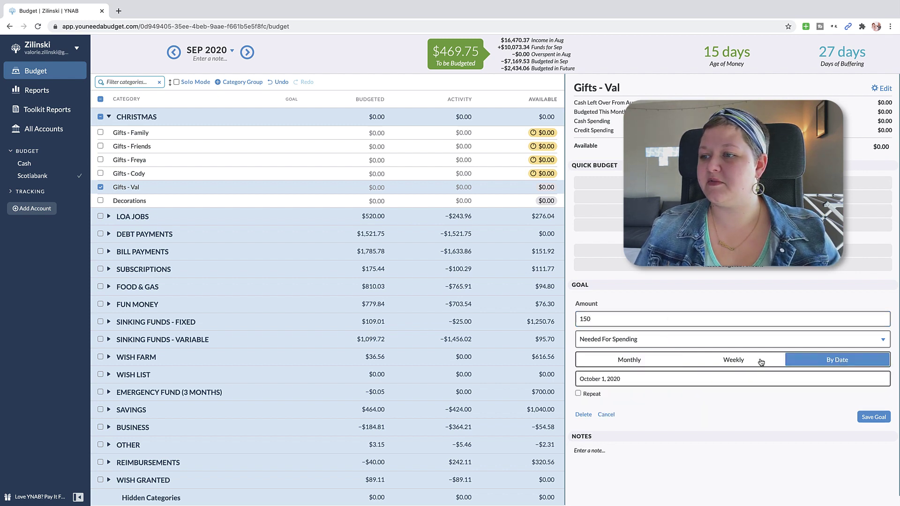
{"action": "left_click", "coordinate": [638, 381]}
{"action": "left_click", "coordinate": [770, 407]}
{"action": "left_click", "coordinate": [770, 406]}
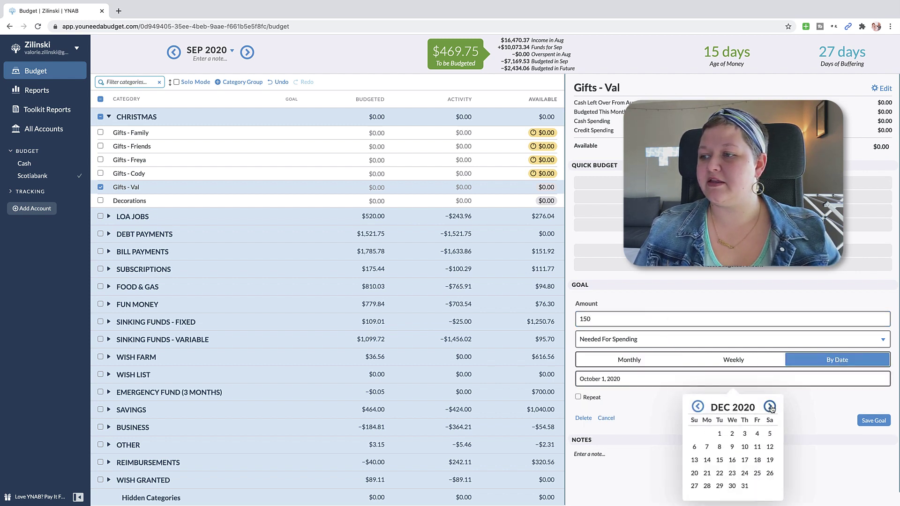
{"action": "left_click", "coordinate": [757, 473]}
{"action": "left_click", "coordinate": [578, 394]}
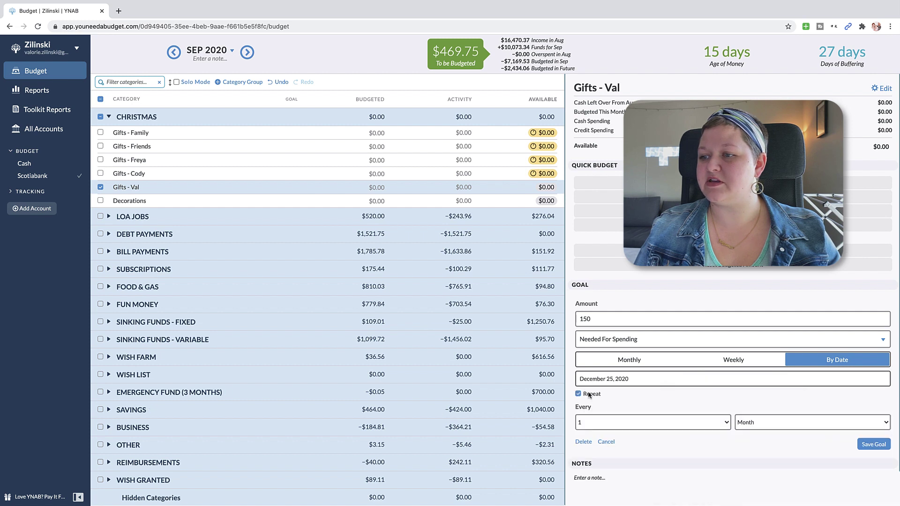
{"action": "left_click", "coordinate": [815, 425]}
{"action": "left_click", "coordinate": [873, 444]}
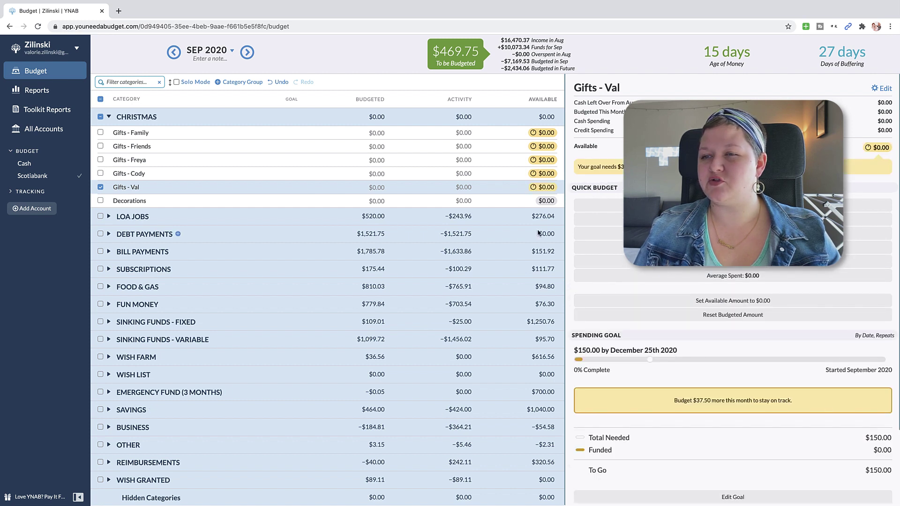
Save a $200 Decorations goal due December 25, 2020, repeating every 1 year.
{"action": "left_click", "coordinate": [444, 201]}
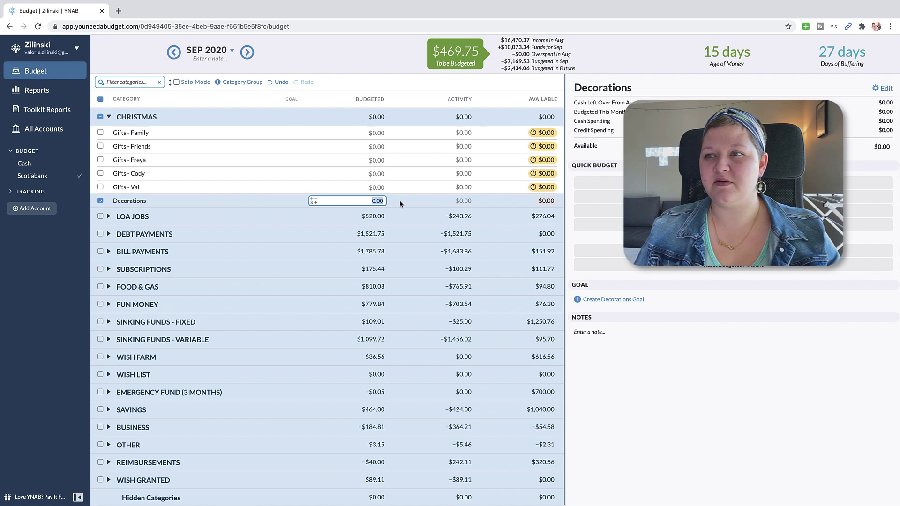
{"action": "left_click", "coordinate": [603, 300]}
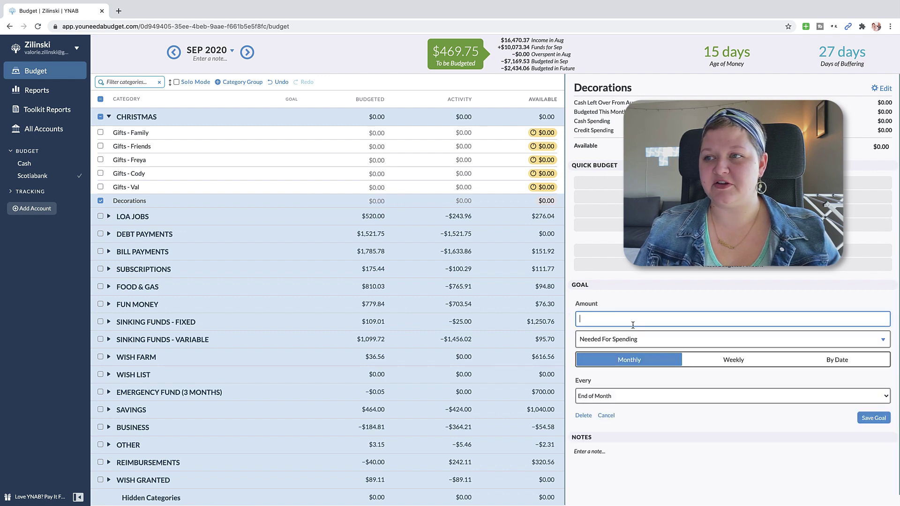
{"action": "type", "text": "200"}
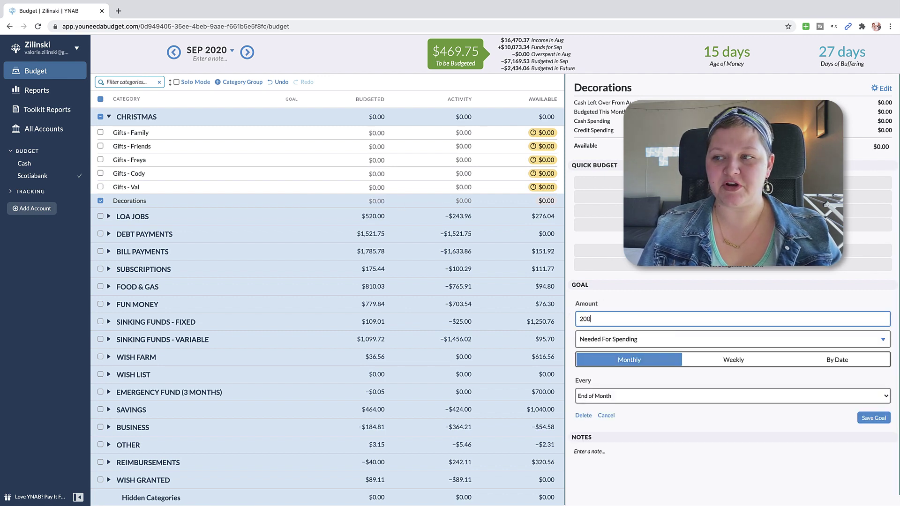
{"action": "left_click", "coordinate": [806, 359]}
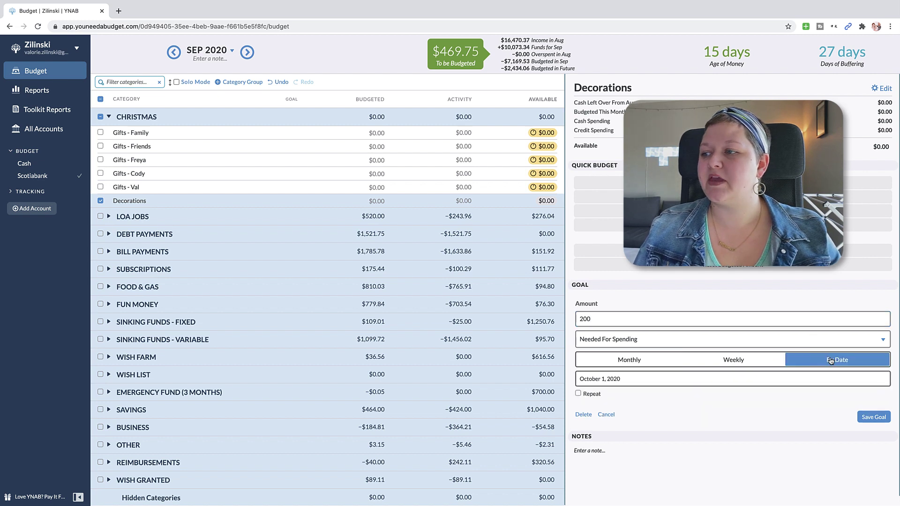
{"action": "left_click", "coordinate": [738, 375]}
{"action": "left_click", "coordinate": [769, 407]}
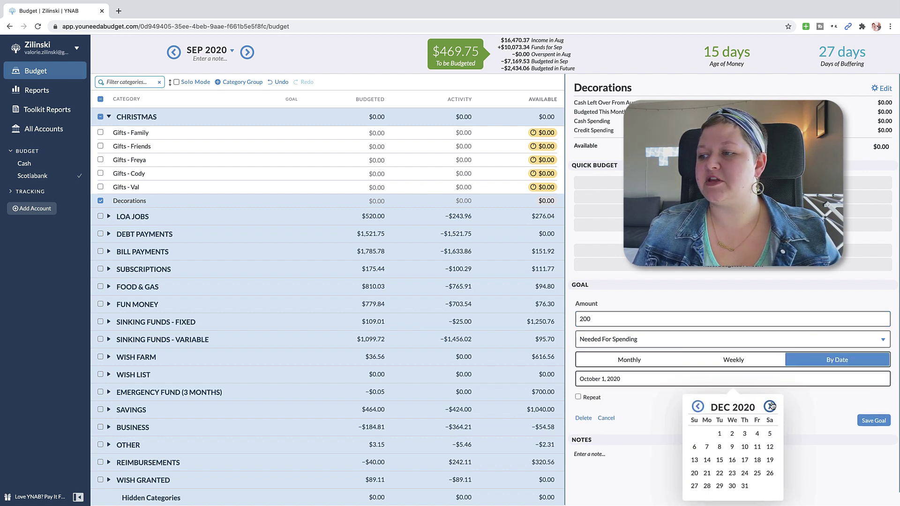
{"action": "left_click", "coordinate": [757, 471]}
{"action": "left_click", "coordinate": [591, 394]}
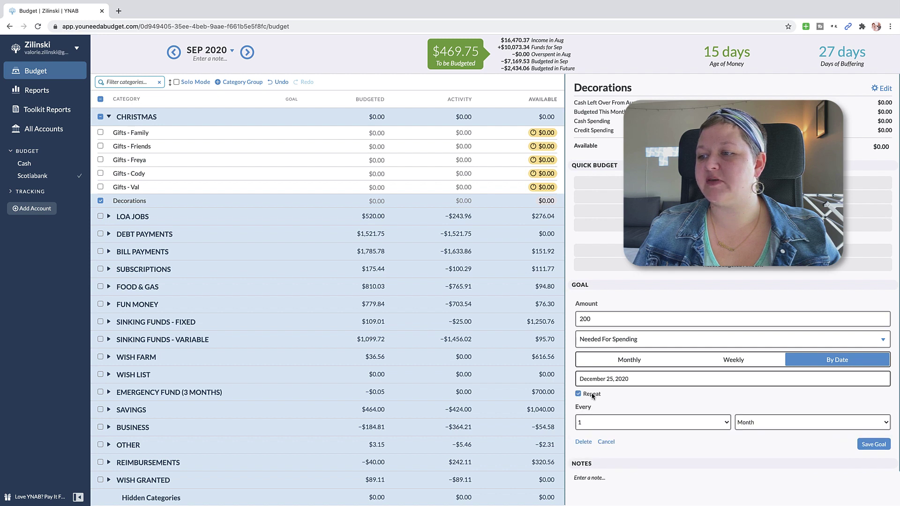
{"action": "left_click", "coordinate": [828, 420]}
{"action": "left_click", "coordinate": [805, 429]}
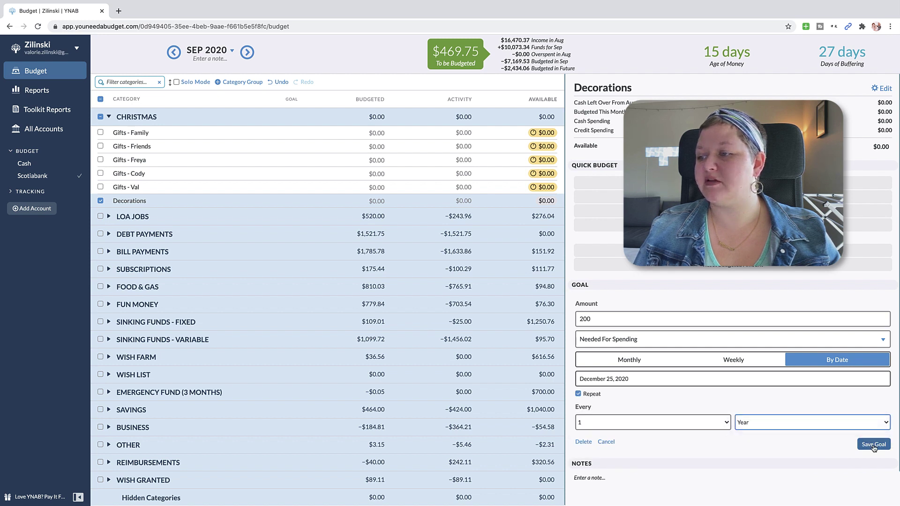
{"action": "left_click", "coordinate": [873, 444]}
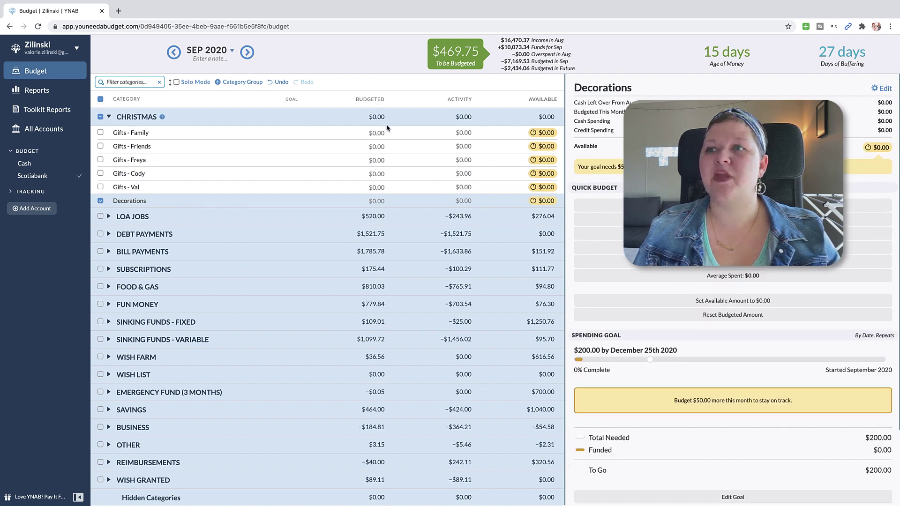
Budget $100 each to Gifts - Family, Friends and Decorations, and $50 to Gifts - Freya.
{"action": "left_click", "coordinate": [377, 133]}
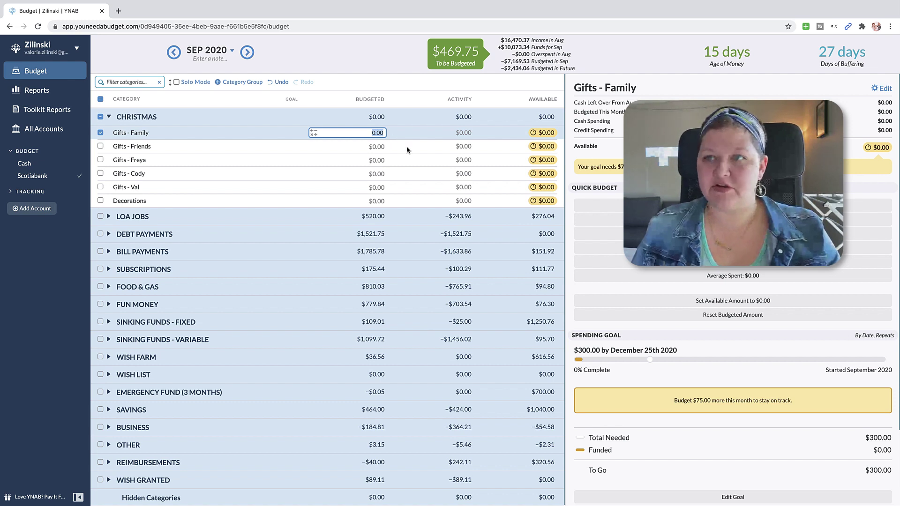
{"action": "type", "text": "10"}
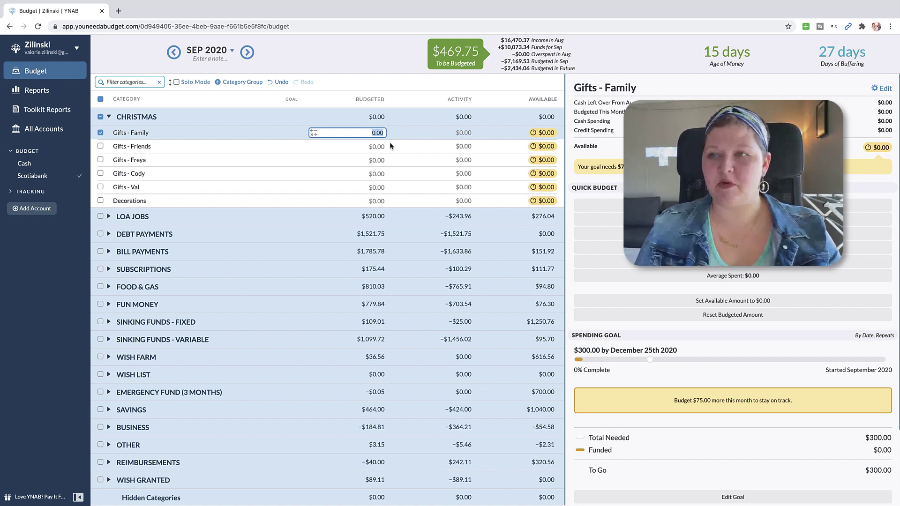
{"action": "type", "text": "0"}
{"action": "key", "text": "Tab"}
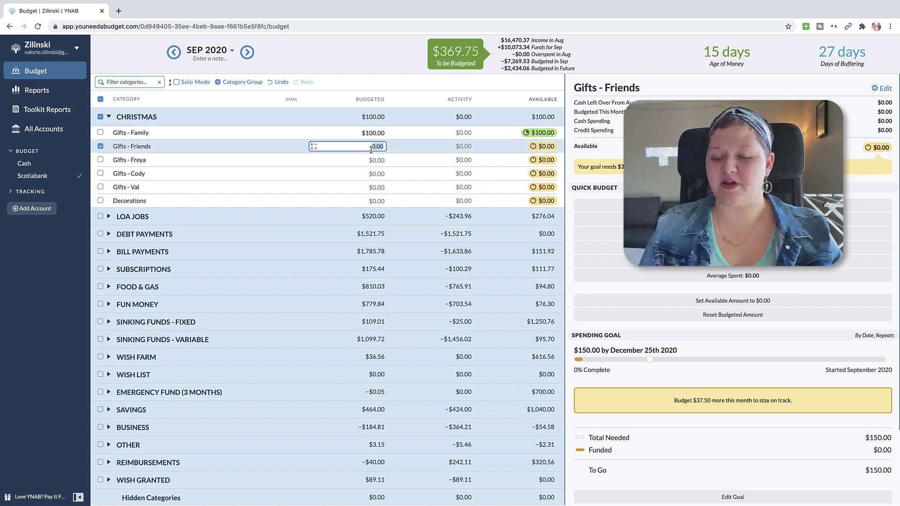
{"action": "type", "text": "100"}
{"action": "left_click", "coordinate": [371, 158]}
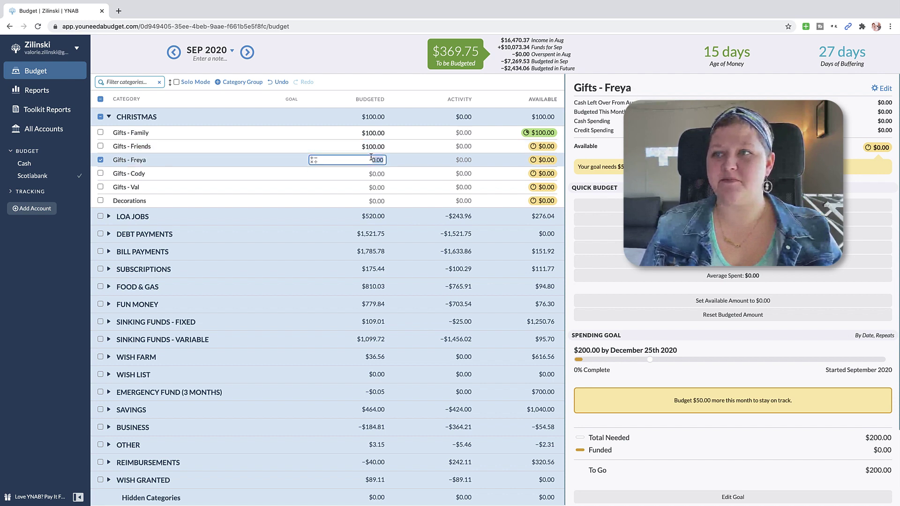
{"action": "left_click", "coordinate": [378, 197]}
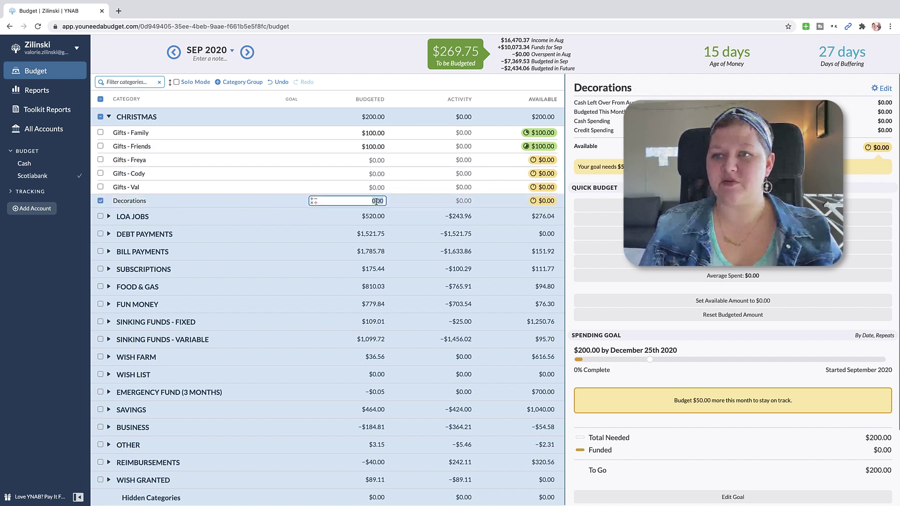
{"action": "type", "text": "100"}
{"action": "left_click", "coordinate": [372, 158]}
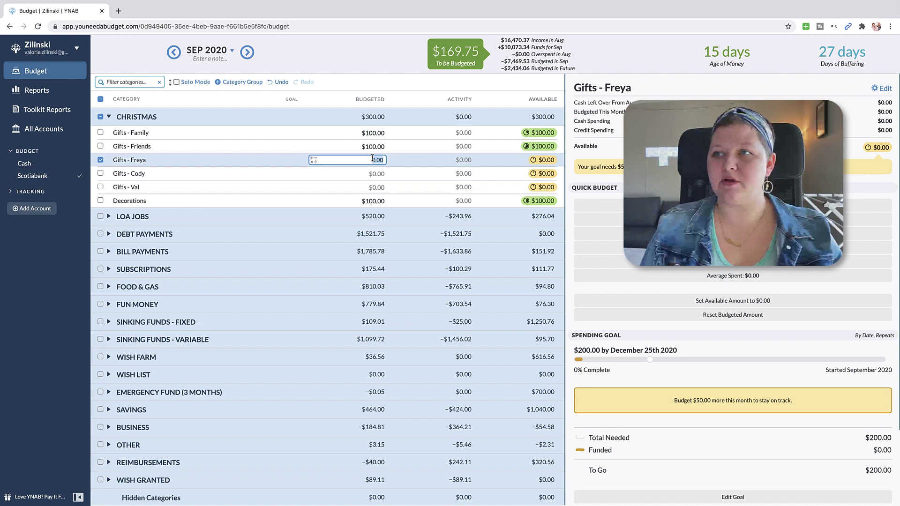
{"action": "type", "text": "50"}
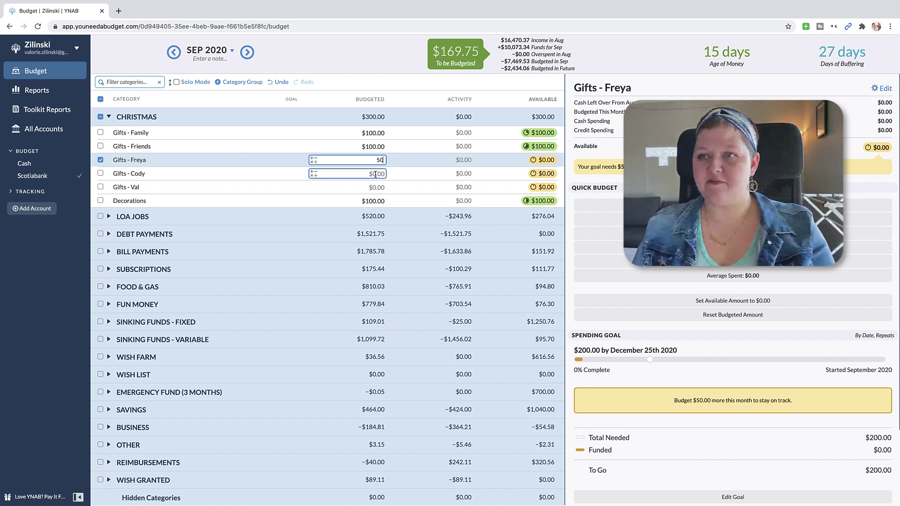
{"action": "left_click", "coordinate": [375, 174]}
{"action": "type", "text": "5050"}
{"action": "left_click", "coordinate": [376, 177]}
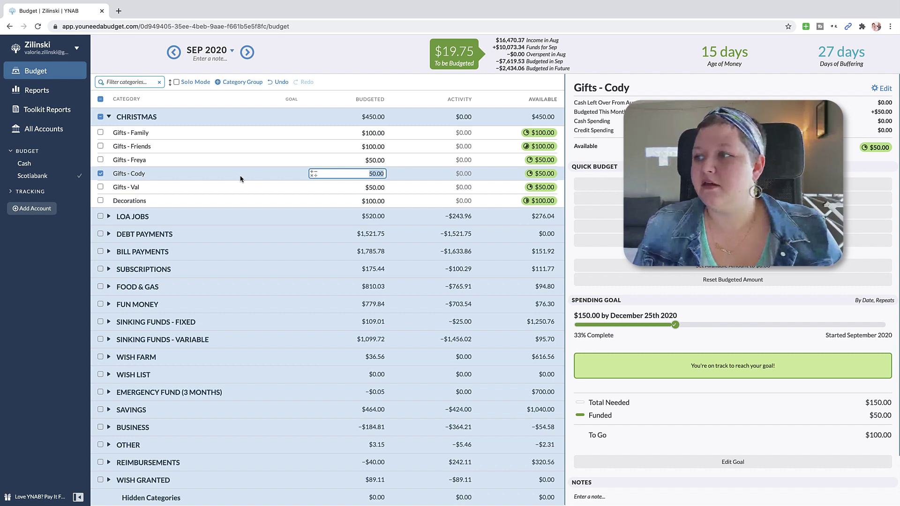
Review the budget totals, with $119.75 left, and the Family and Freya goal progress.
{"action": "left_click", "coordinate": [98, 174]}
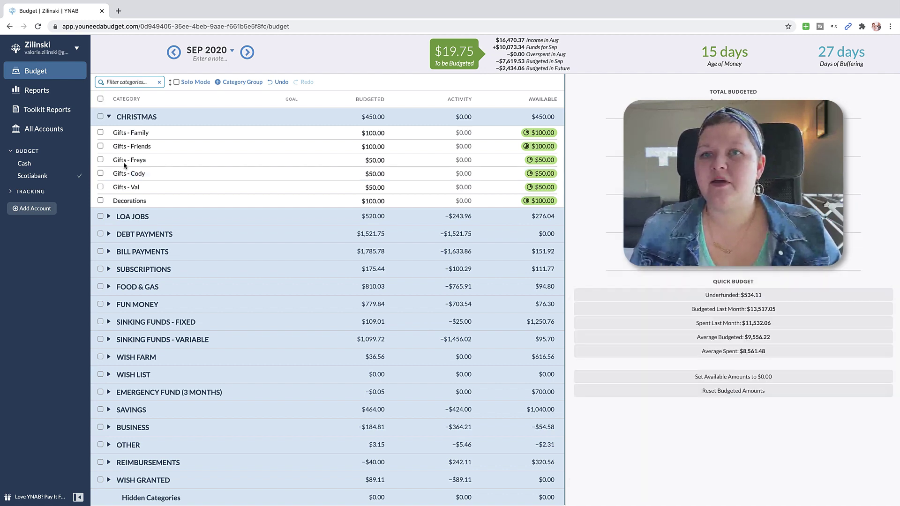
{"action": "left_click", "coordinate": [348, 133]}
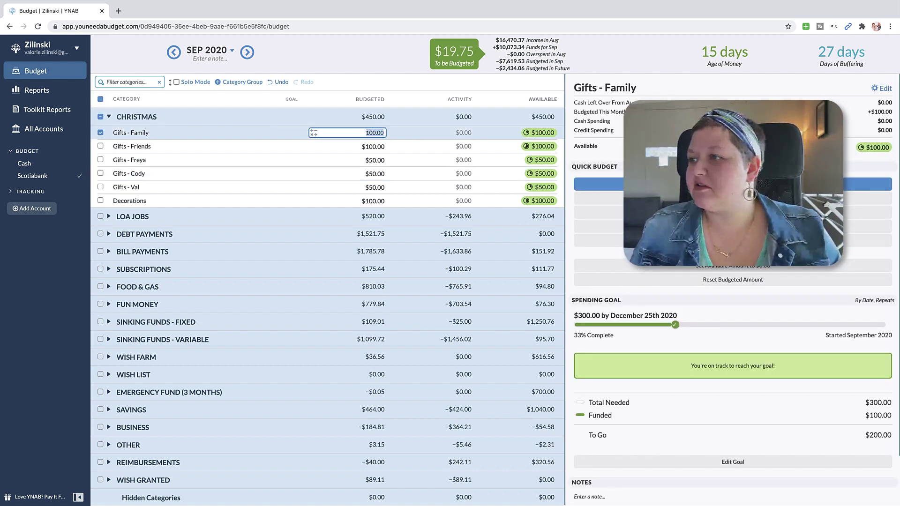
{"action": "key", "text": "Return"}
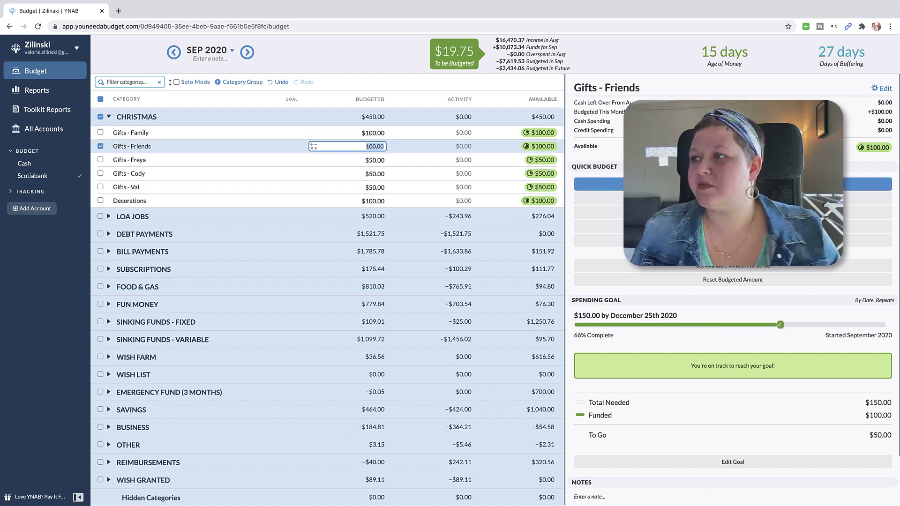
{"action": "left_click", "coordinate": [372, 159]}
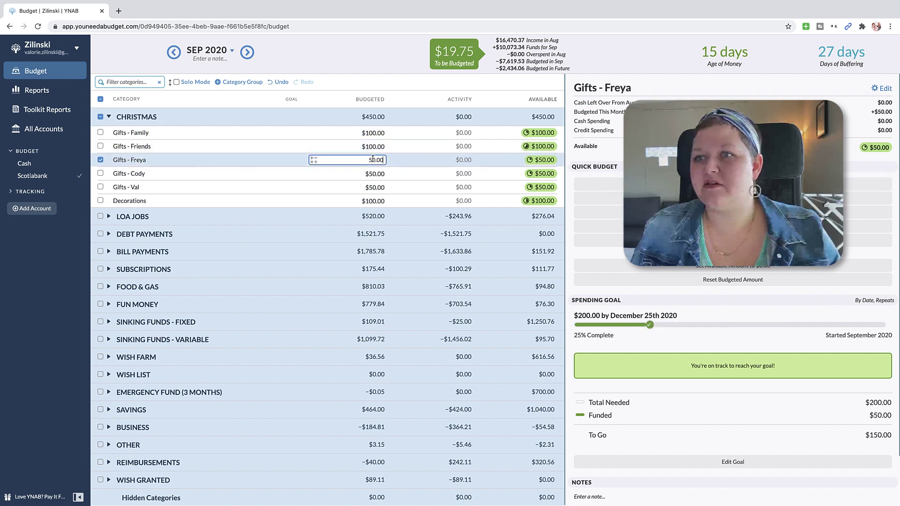
Undo the earlier Christmas amounts and fund the CHRISTMAS categories toward their goals ($287.50 total).
{"action": "left_click", "coordinate": [269, 83]}
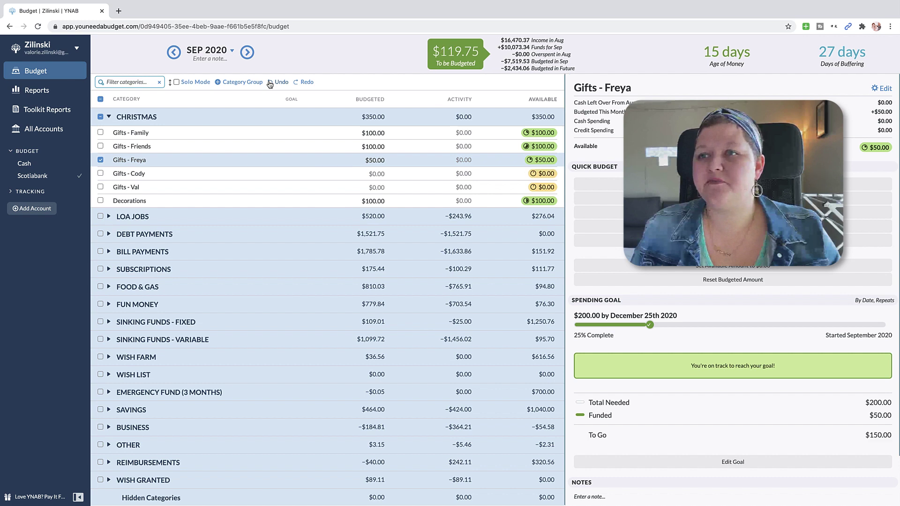
{"action": "left_click", "coordinate": [270, 83]}
{"action": "left_click", "coordinate": [270, 84]}
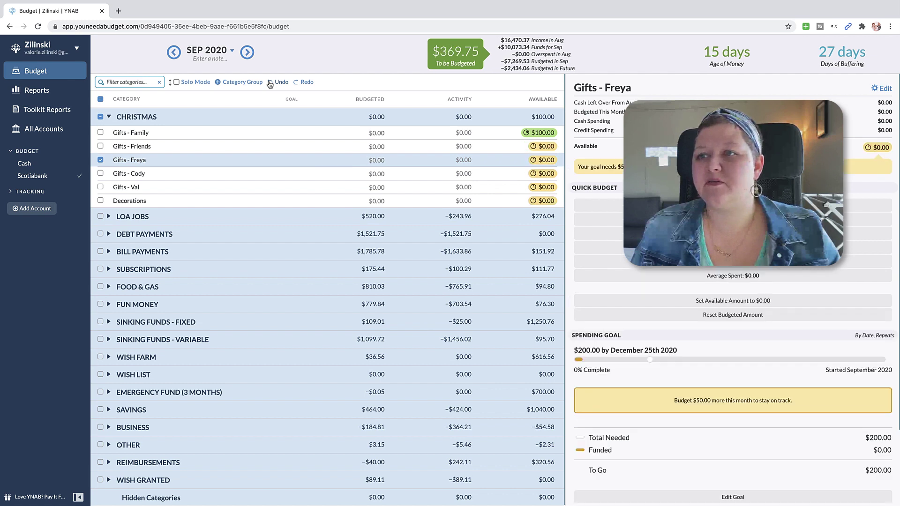
{"action": "left_click", "coordinate": [100, 117]}
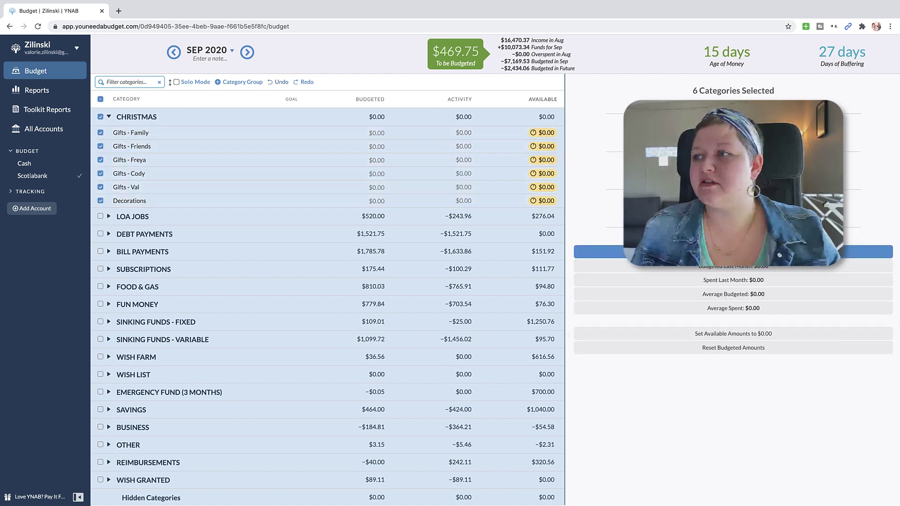
{"action": "left_click", "coordinate": [733, 251]}
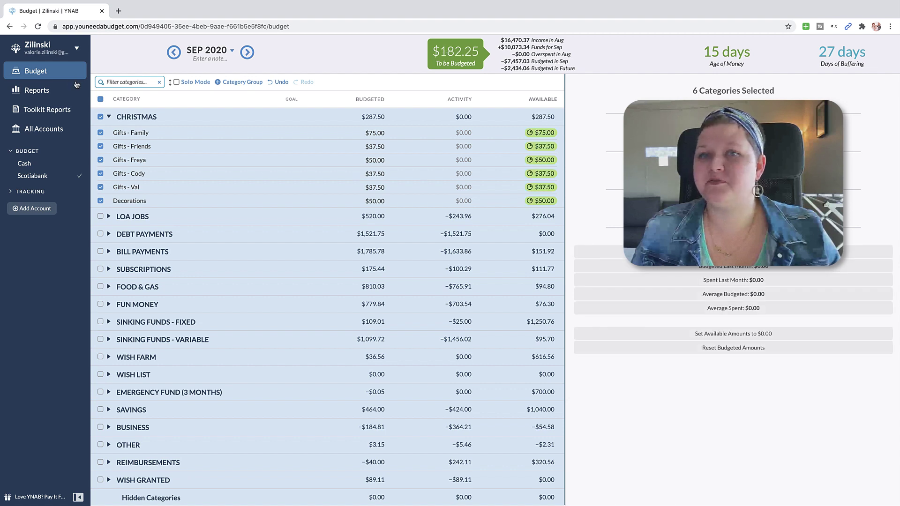
{"action": "left_click", "coordinate": [101, 99]}
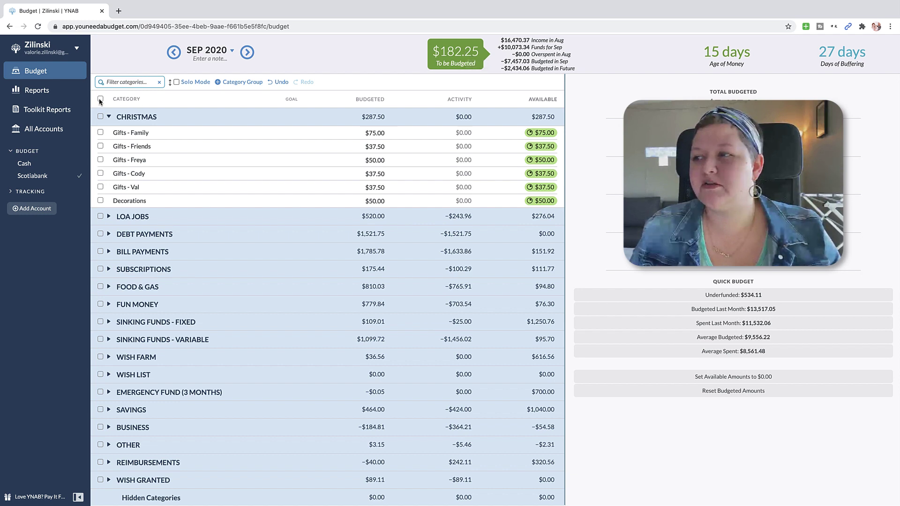
Review the December 25th goals for Family, Friends, Freya, Cody, Val and Decorations.
{"action": "left_click", "coordinate": [371, 134]}
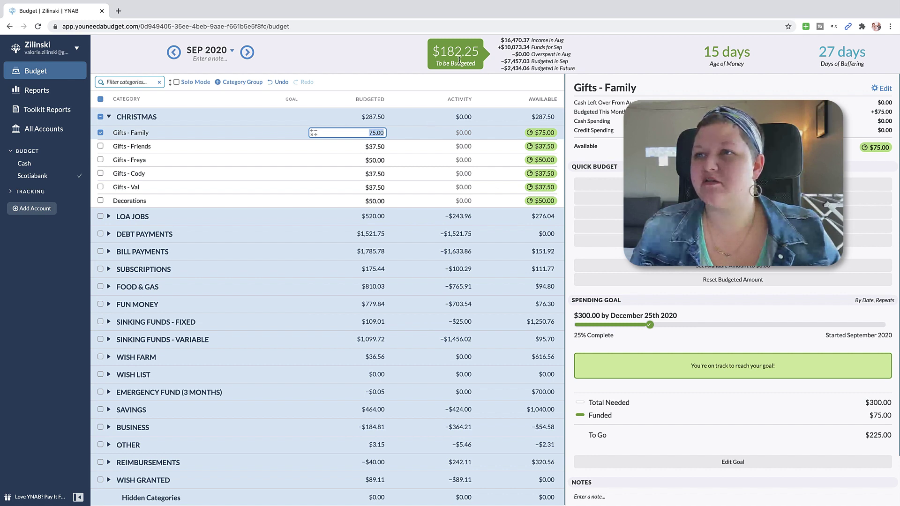
{"action": "left_click", "coordinate": [373, 146]}
{"action": "left_click", "coordinate": [374, 159]}
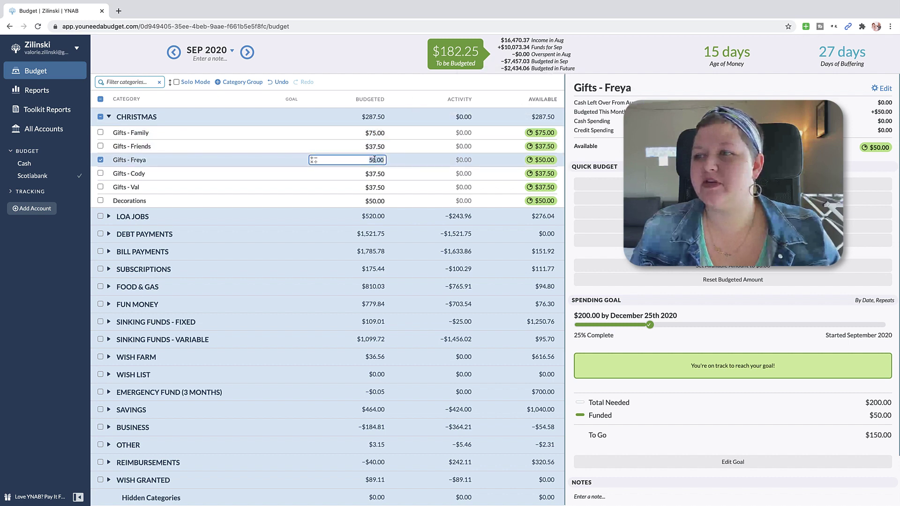
{"action": "left_click", "coordinate": [371, 175]}
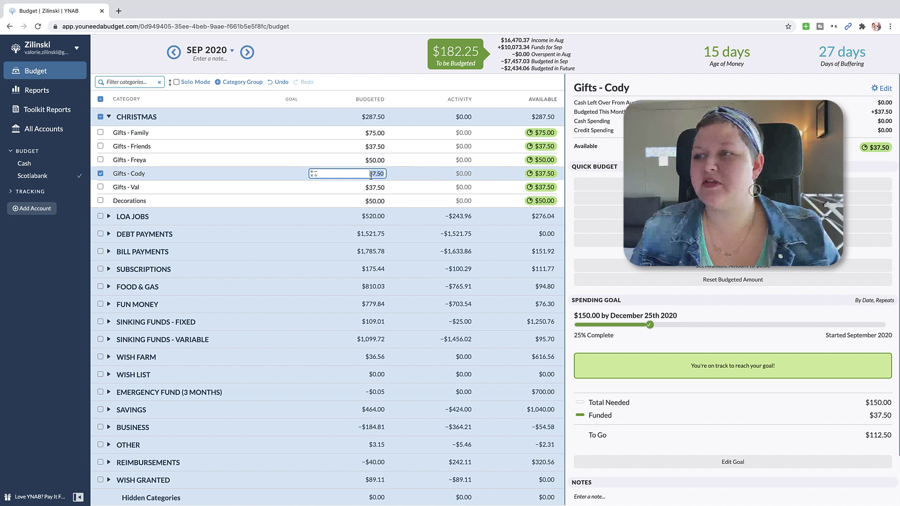
{"action": "left_click", "coordinate": [371, 188]}
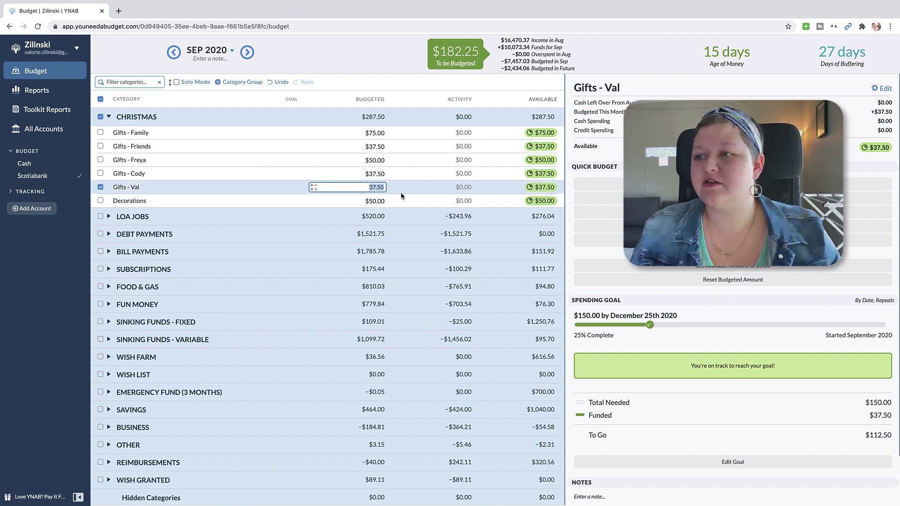
{"action": "left_click", "coordinate": [375, 202]}
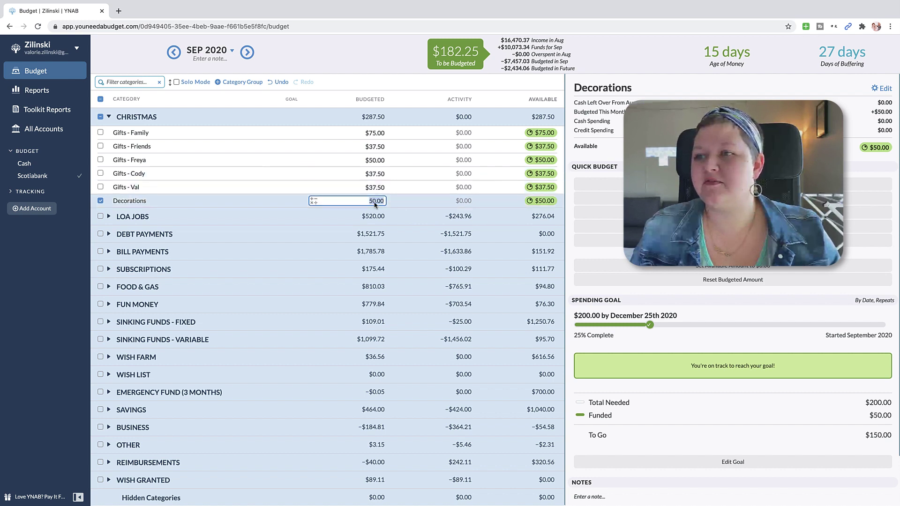
Budget $100 each to Gifts - Family, Gifts - Friends and Decorations.
{"action": "left_click", "coordinate": [377, 133]}
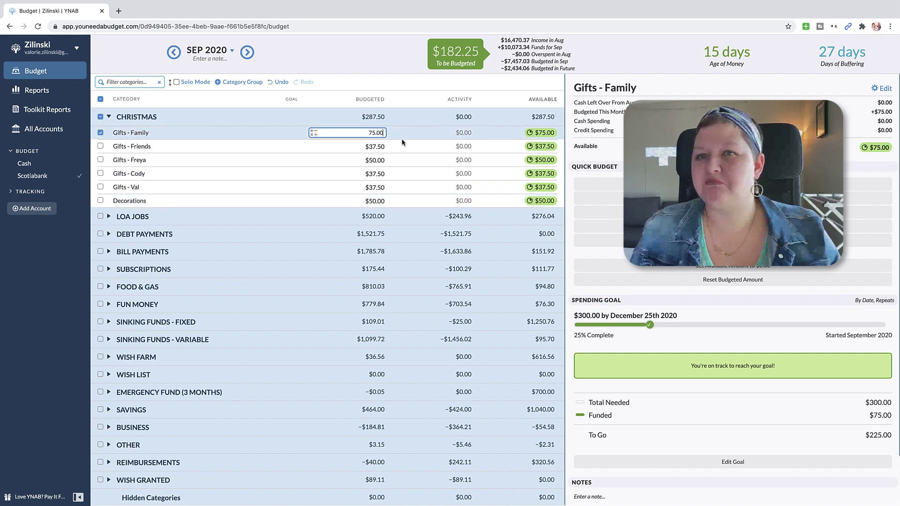
{"action": "type", "text": "100"}
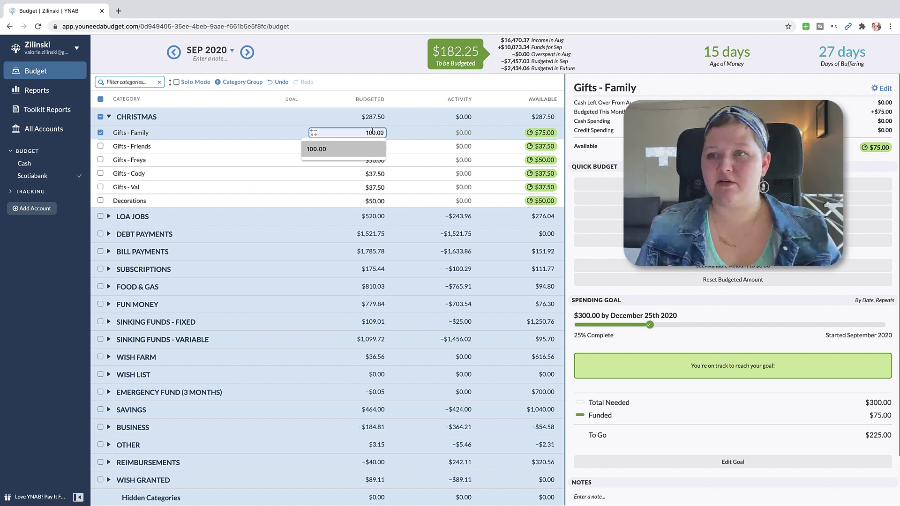
{"action": "left_click", "coordinate": [364, 149]}
{"action": "type", "text": "100"}
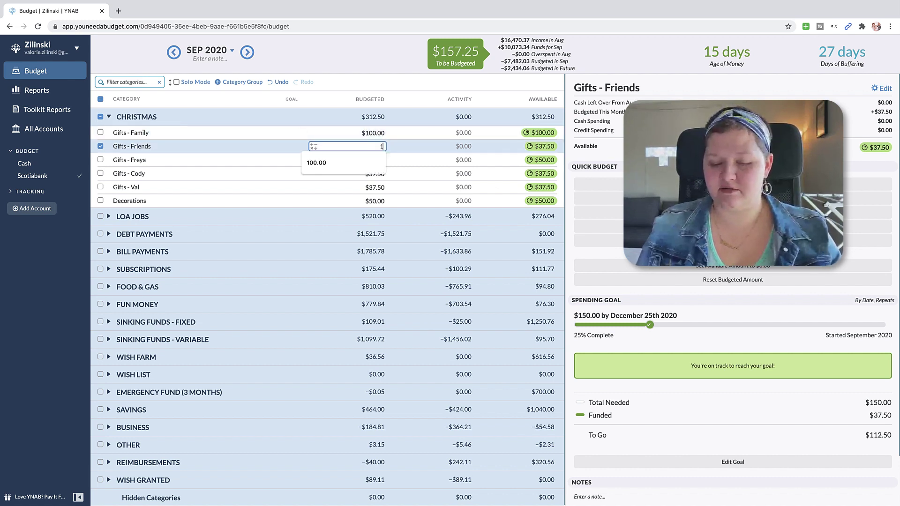
{"action": "left_click", "coordinate": [374, 160]}
{"action": "left_click", "coordinate": [373, 200]}
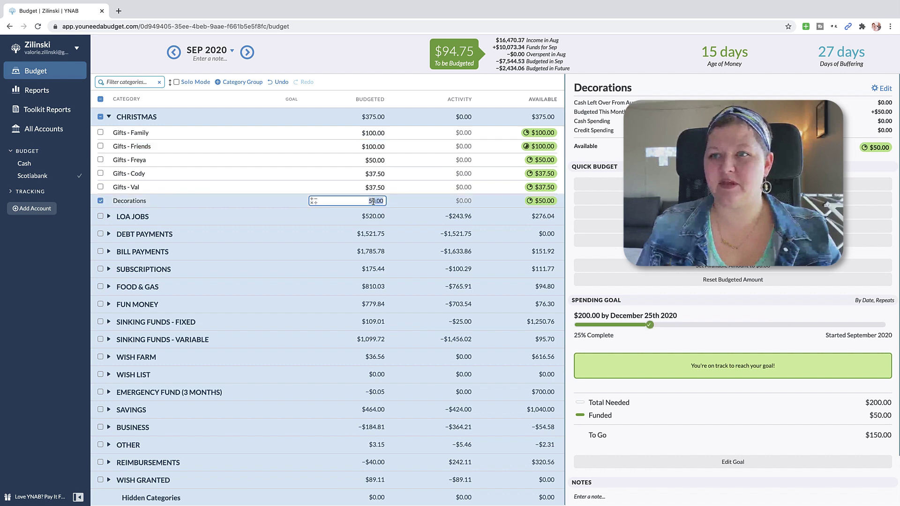
{"action": "type", "text": "100"}
{"action": "key", "text": "Return"}
Budget $50 each to Gifts - Cody and Gifts - Val.
{"action": "left_click", "coordinate": [371, 173]}
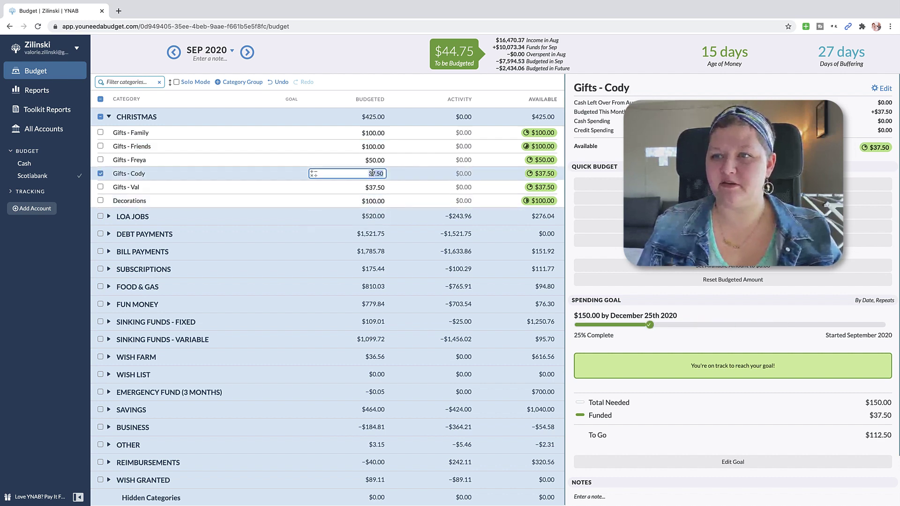
{"action": "type", "text": "50"}
{"action": "left_click", "coordinate": [372, 187]}
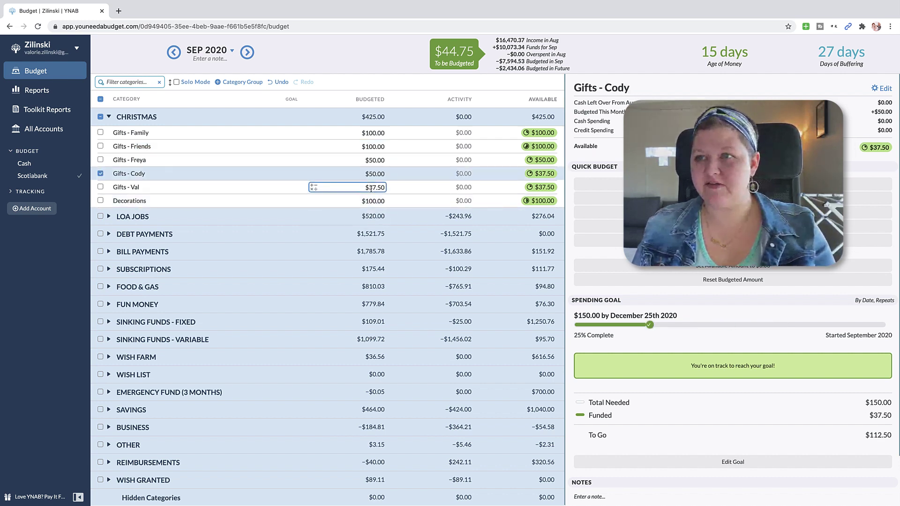
{"action": "type", "text": "50"}
{"action": "left_click", "coordinate": [369, 200]}
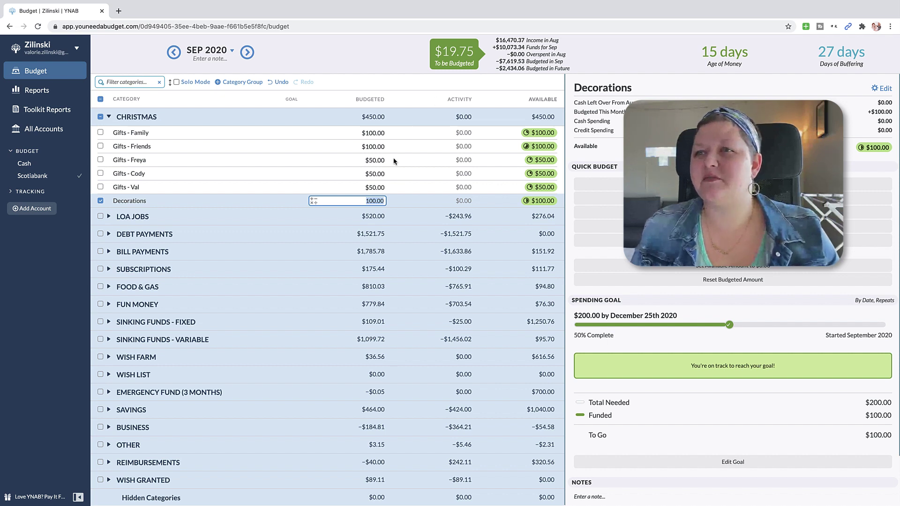
{"action": "left_click", "coordinate": [101, 201]}
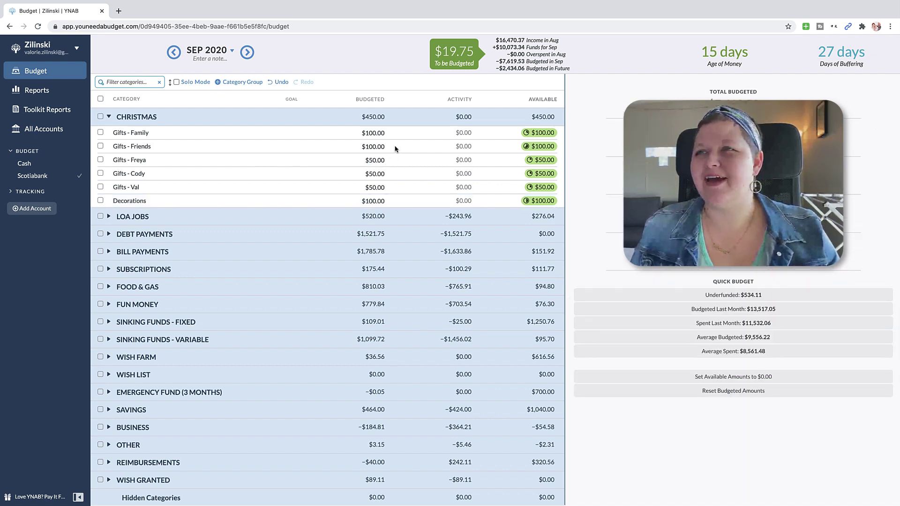
Add $19.75 to Debt Snowball, raising it to $339.75 and To be Budgeted to $0.00.
{"action": "left_click", "coordinate": [110, 235]}
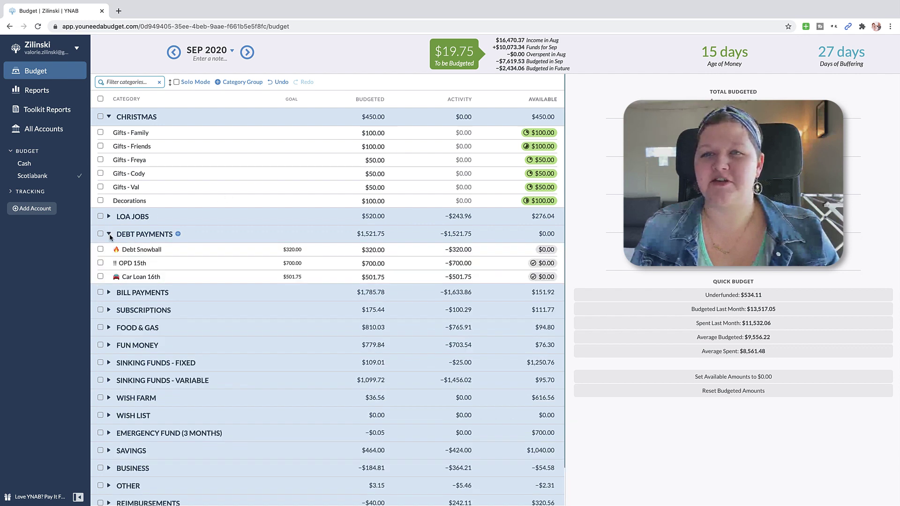
{"action": "left_click", "coordinate": [378, 250]}
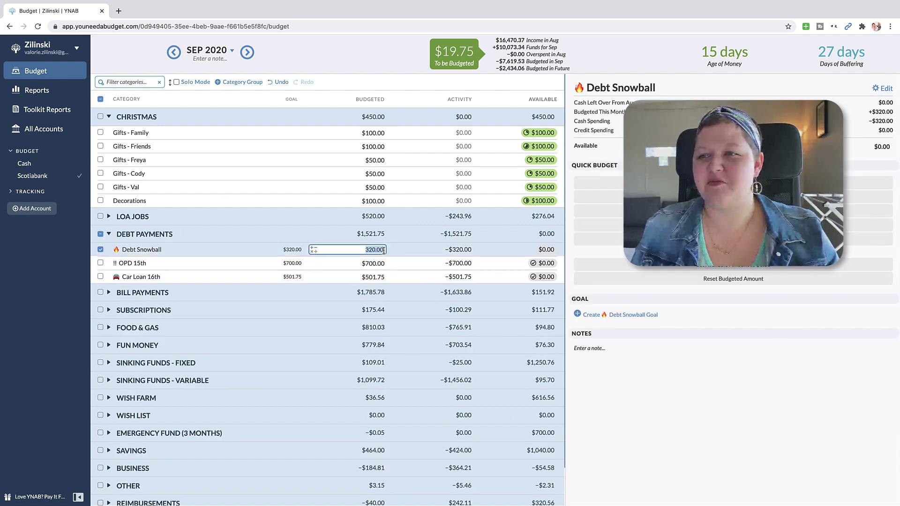
{"action": "key", "text": "Right"}
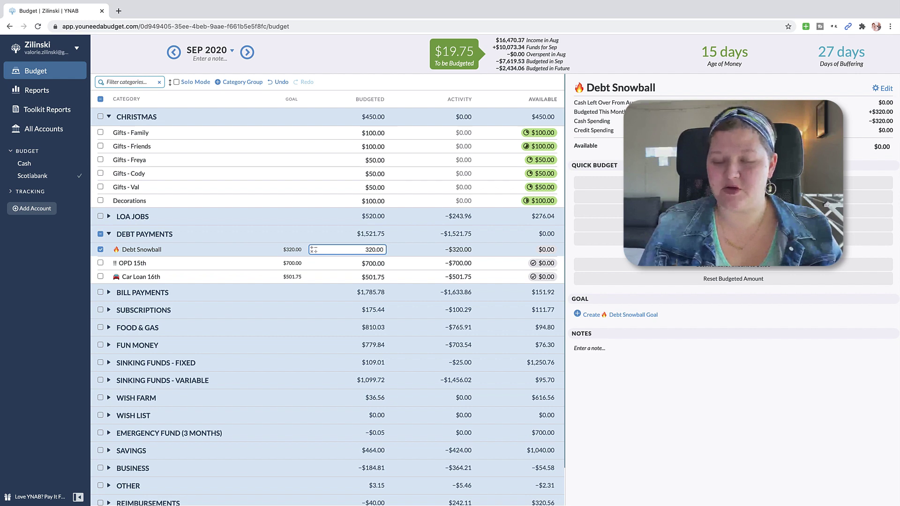
{"action": "type", "text": "+19.75"}
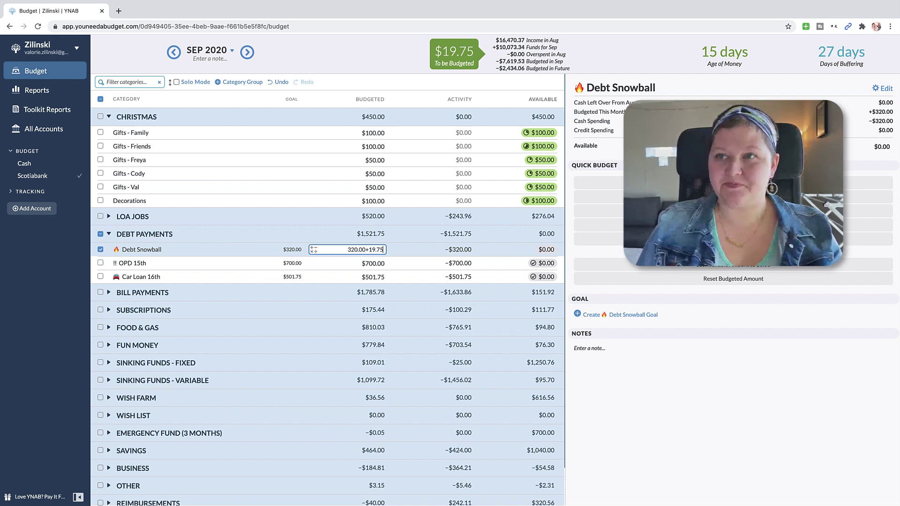
{"action": "key", "text": "Return"}
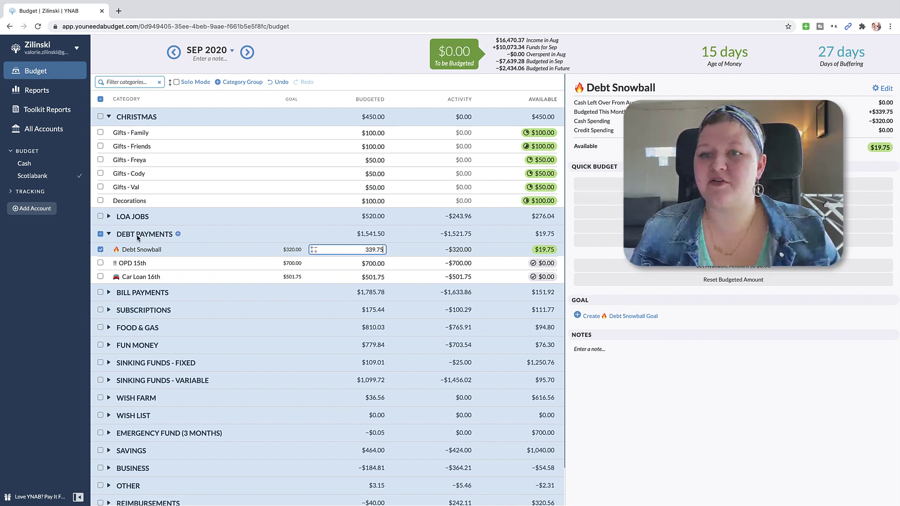
{"action": "left_click", "coordinate": [101, 250]}
{"action": "left_click", "coordinate": [109, 234]}
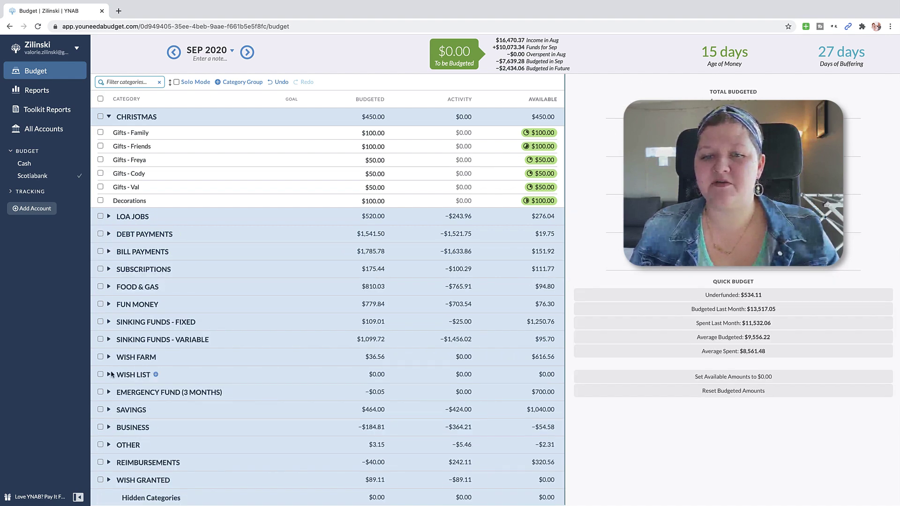
Hide the old Christmas category under Sinking Funds - Fixed.
{"action": "left_click", "coordinate": [109, 323]}
{"action": "left_click", "coordinate": [164, 406]}
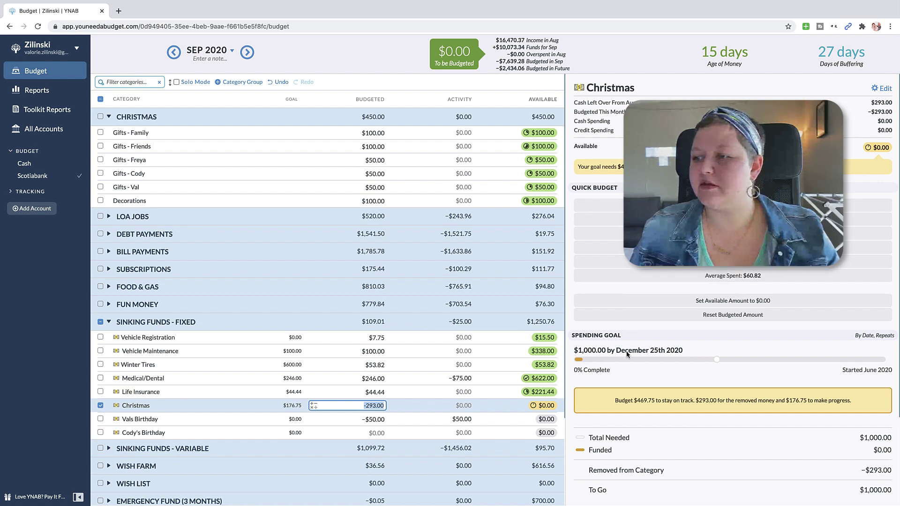
{"action": "scroll", "coordinate": [630, 363], "scroll_direction": "down", "scroll_amount": 3}
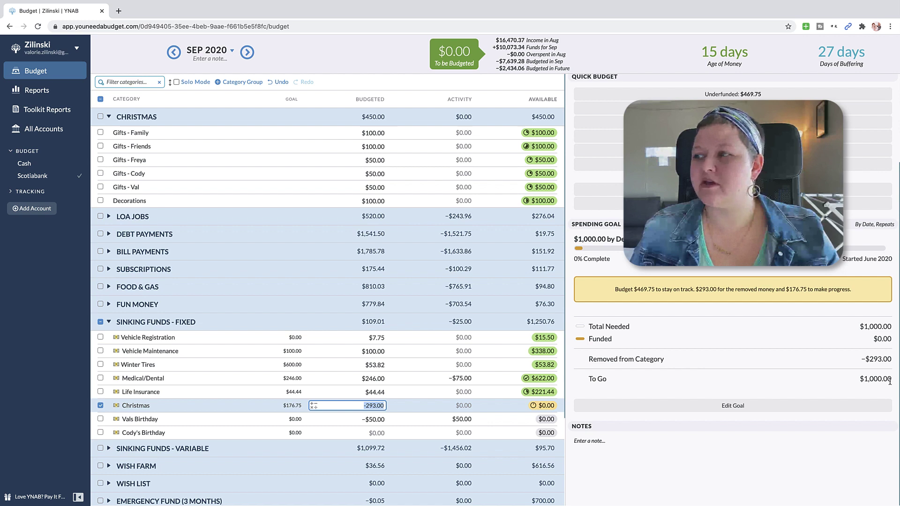
{"action": "scroll", "coordinate": [754, 304], "scroll_direction": "up", "scroll_amount": 1}
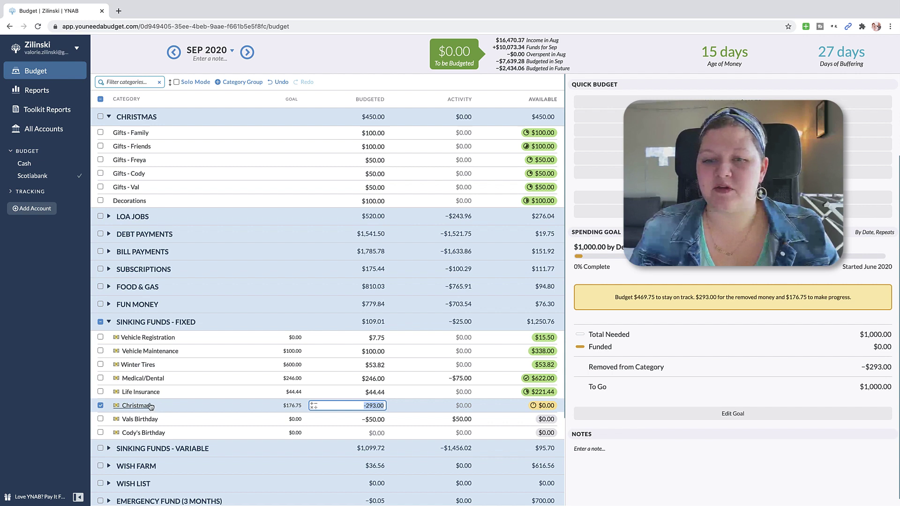
{"action": "left_click", "coordinate": [143, 407]}
{"action": "left_click", "coordinate": [87, 454]}
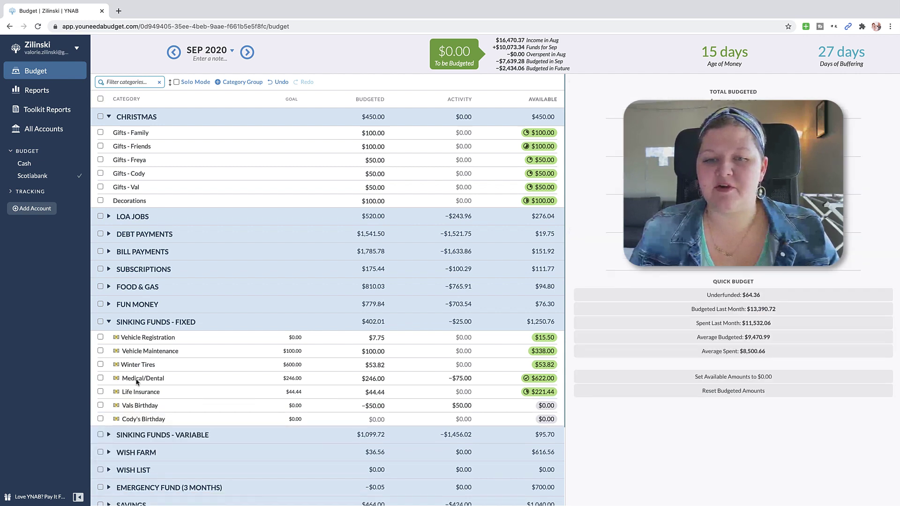
Review the Christmas goals in October 2020, then return to September and collapse CHRISTMAS.
{"action": "left_click", "coordinate": [108, 322]}
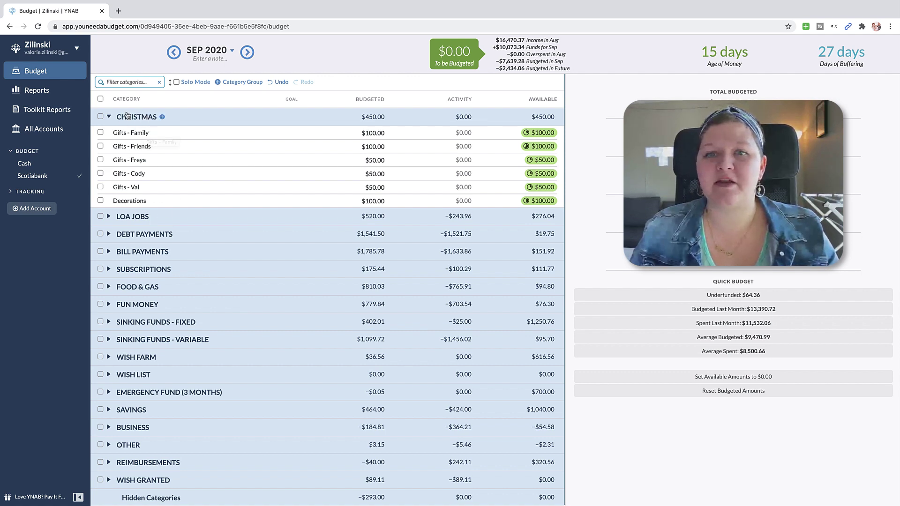
{"action": "left_click", "coordinate": [251, 55]}
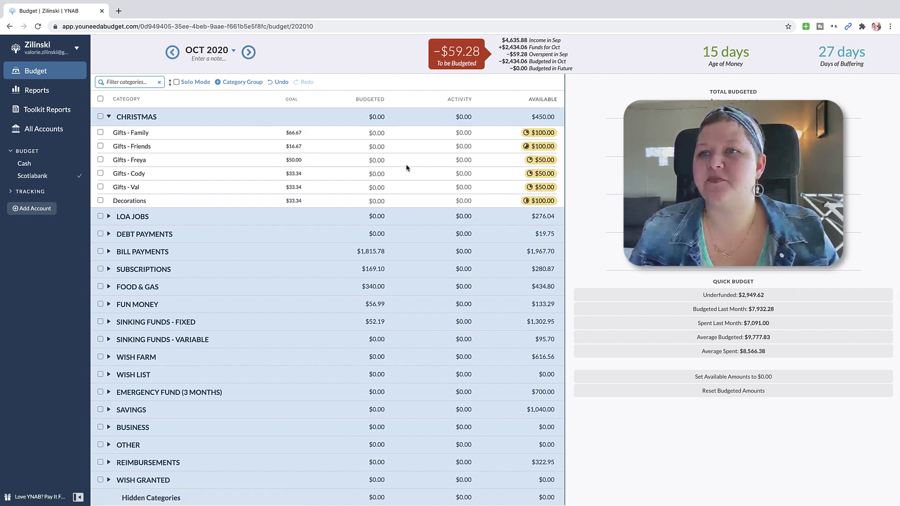
{"action": "left_click", "coordinate": [373, 132]}
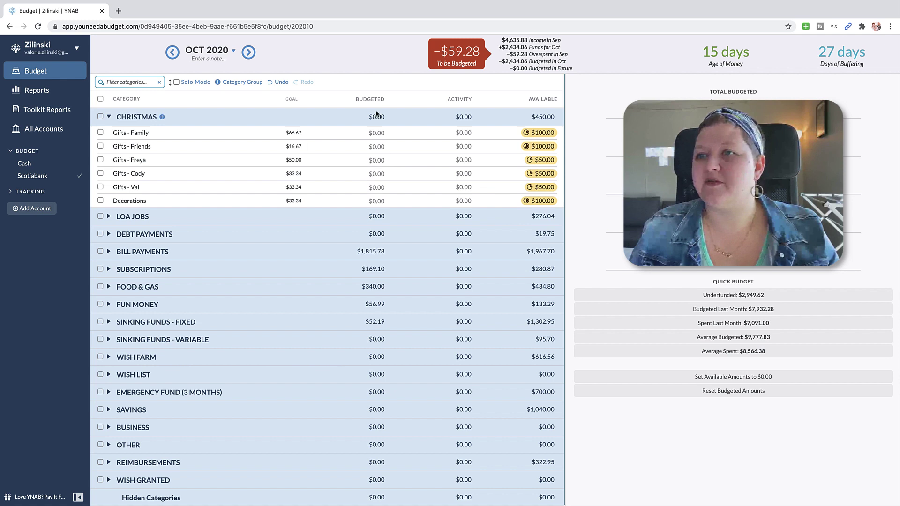
{"action": "mouse_move", "coordinate": [136, 117]}
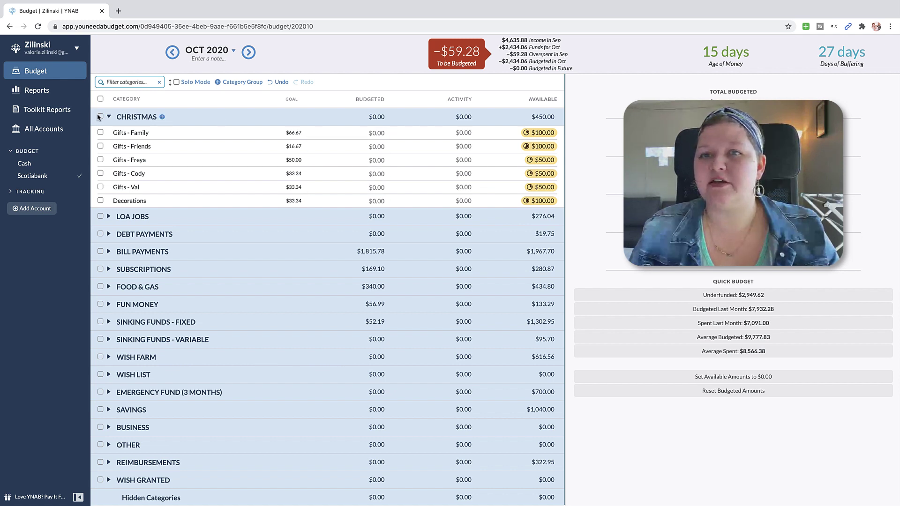
{"action": "left_click", "coordinate": [100, 117]}
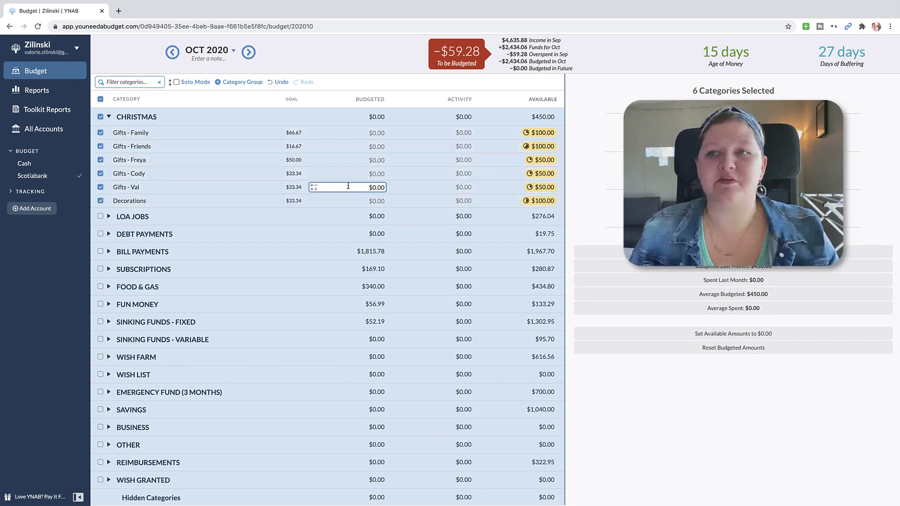
{"action": "left_click", "coordinate": [100, 98]}
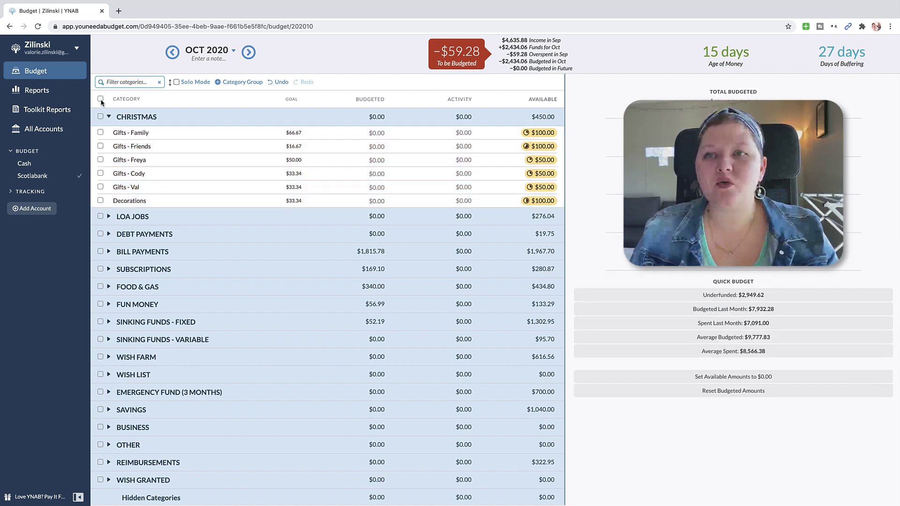
{"action": "left_click", "coordinate": [172, 52]}
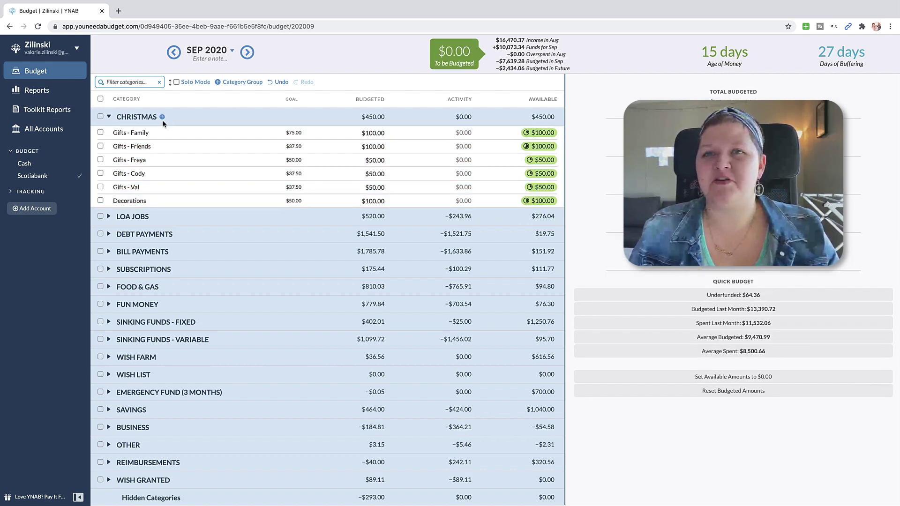
{"action": "left_click", "coordinate": [170, 87]}
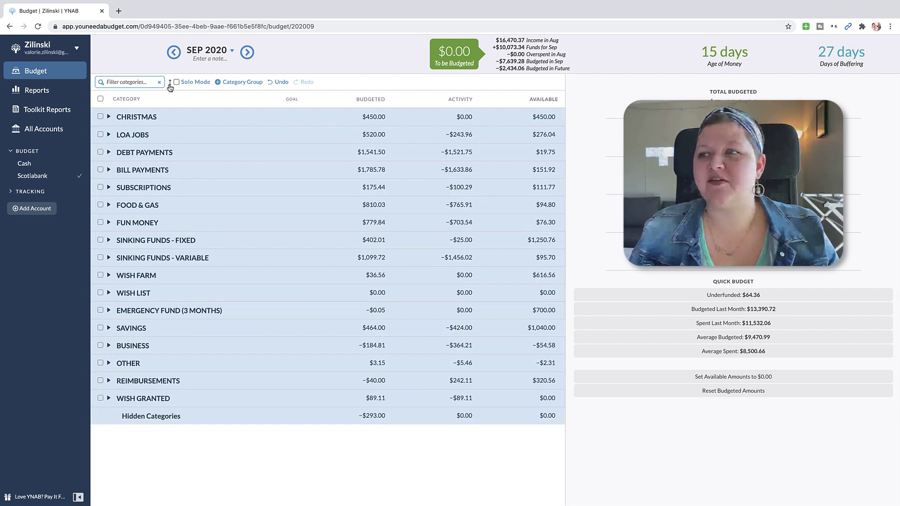